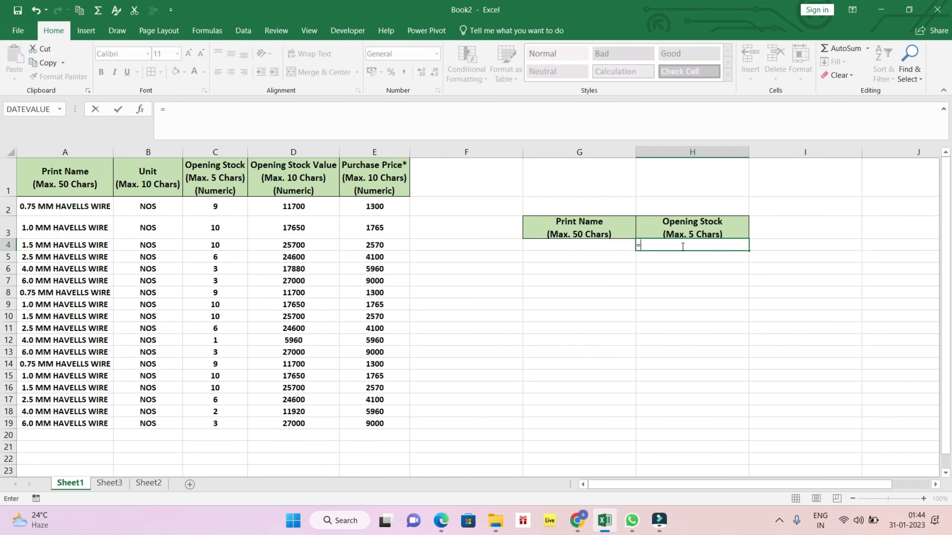
Complete the formula in H4 as =DSUM(A1:E19,C1,G3:G4) and check it against the sum of C2:C19
{"action": "type", "text": "D"}
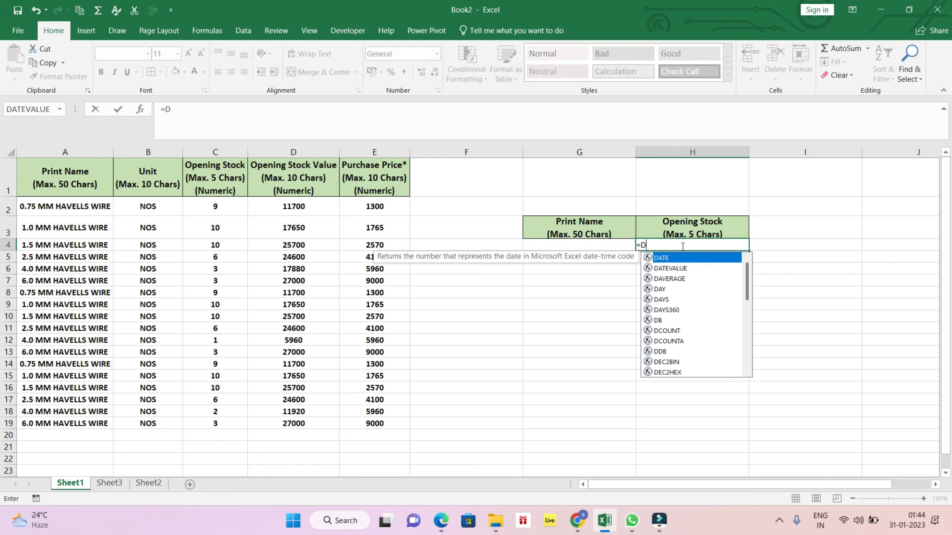
{"action": "type", "text": "SUM"}
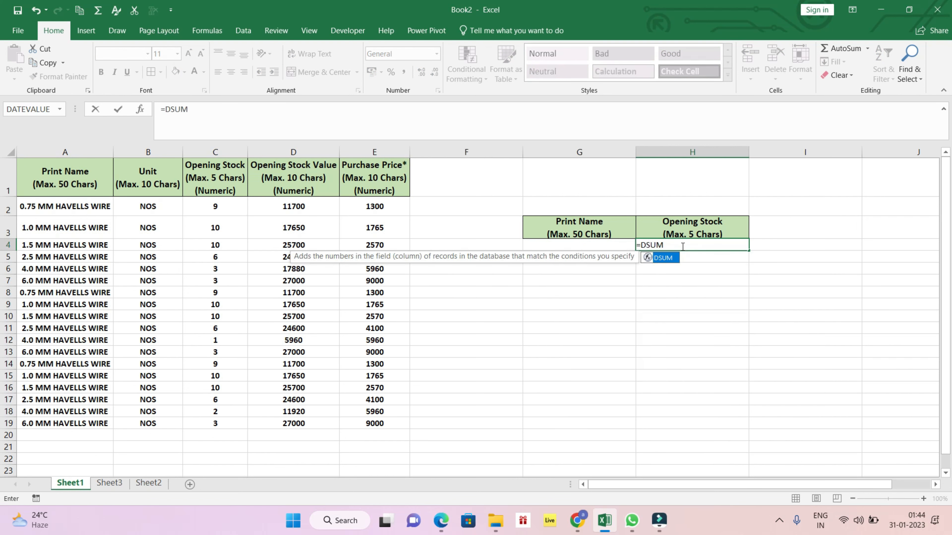
{"action": "type", "text": "("}
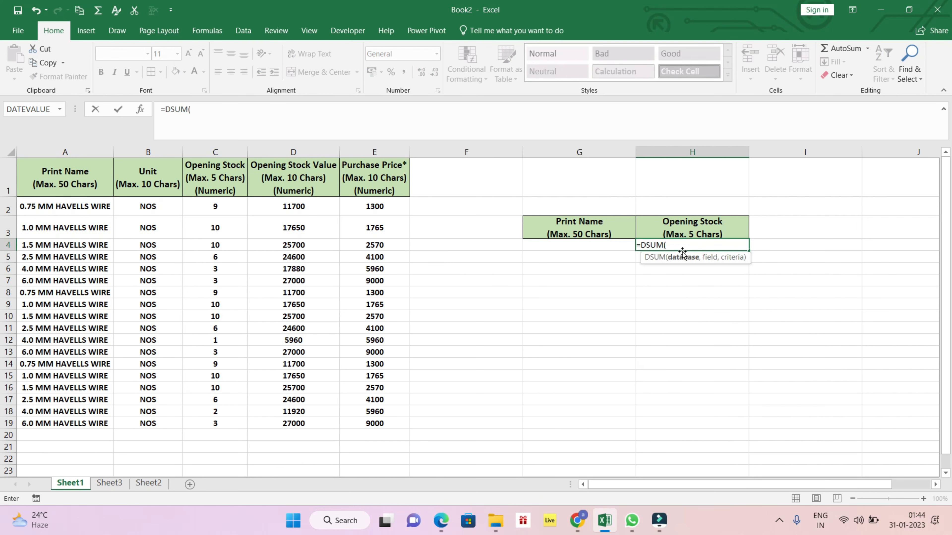
{"action": "left_click_drag", "start_coordinate": [46, 183], "coordinate": [358, 419]}
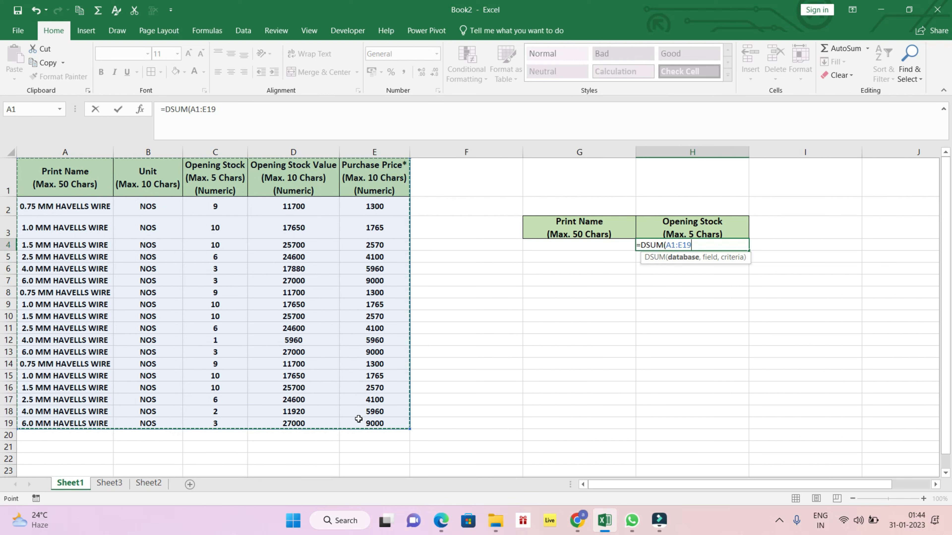
{"action": "type", "text": ","}
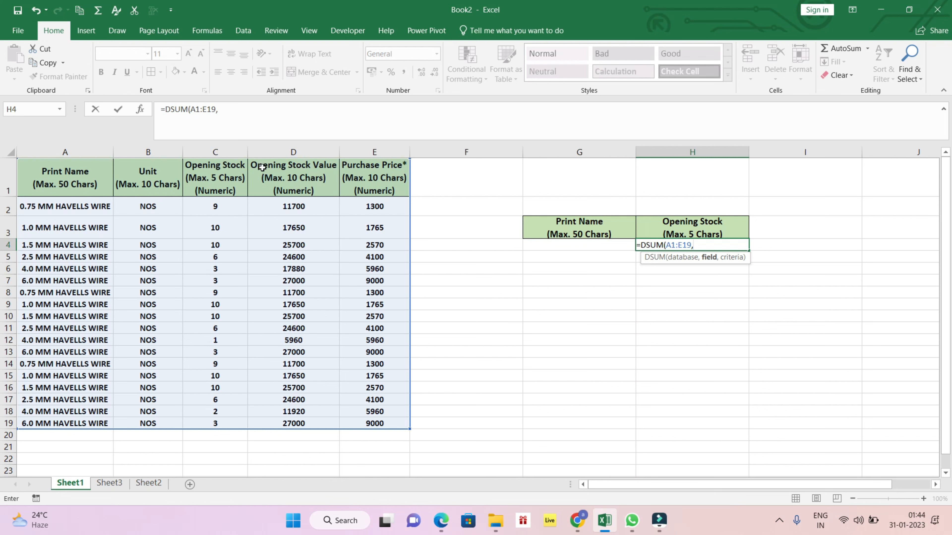
{"action": "left_click", "coordinate": [227, 170]}
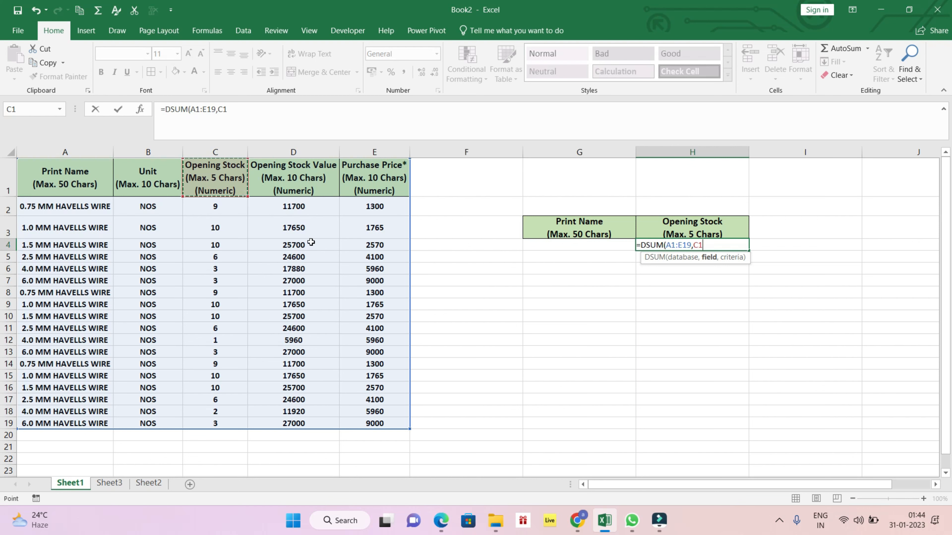
{"action": "type", "text": ","}
{"action": "mouse_move", "coordinate": [578, 228]}
{"action": "left_mouse_down"}
{"action": "mouse_move", "coordinate": [582, 247]}
{"action": "mouse_move", "coordinate": [571, 244]}
{"action": "left_mouse_up"}
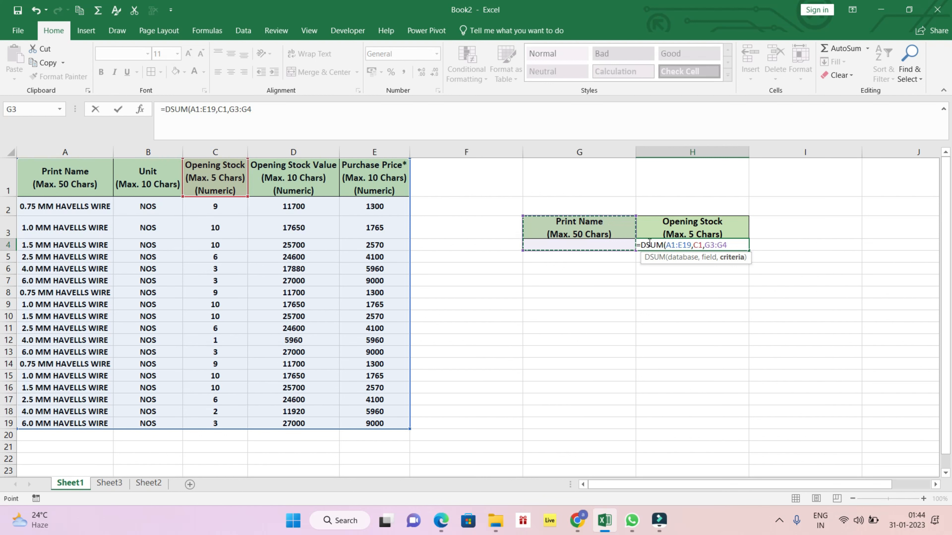
{"action": "type", "text": ")"}
{"action": "key", "text": "Return"}
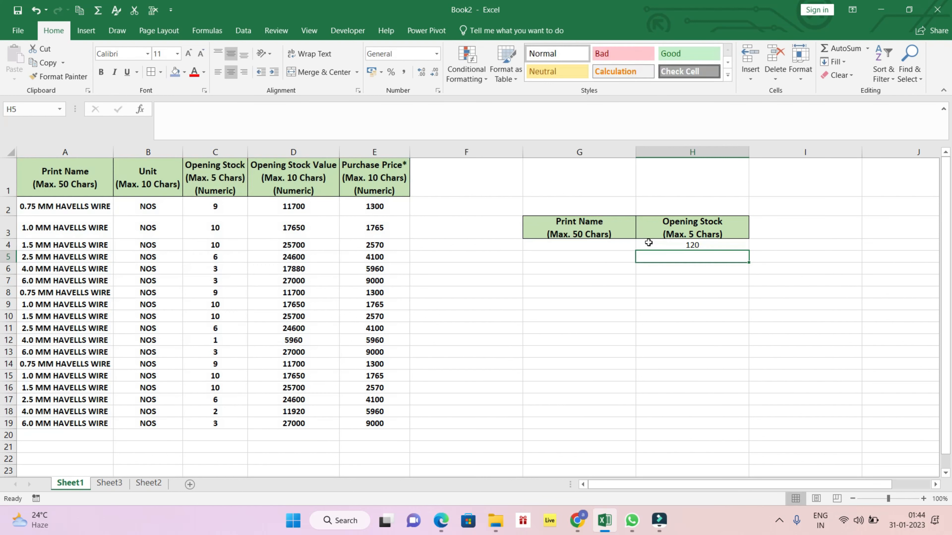
{"action": "left_click_drag", "start_coordinate": [203, 206], "coordinate": [220, 420]}
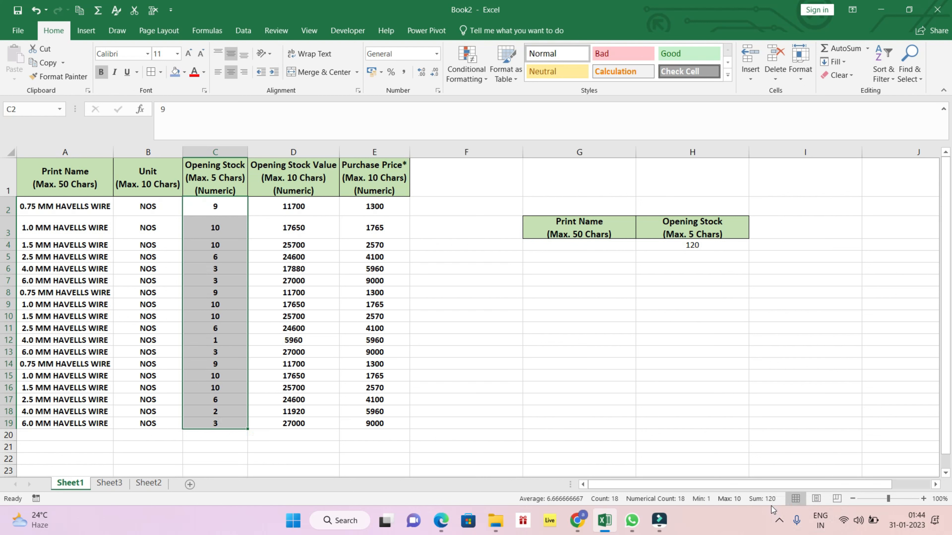
Copy 0.75 MM HAVELLS WIRE from the Print Name column into the criteria cell G4
{"action": "left_click", "coordinate": [621, 246]}
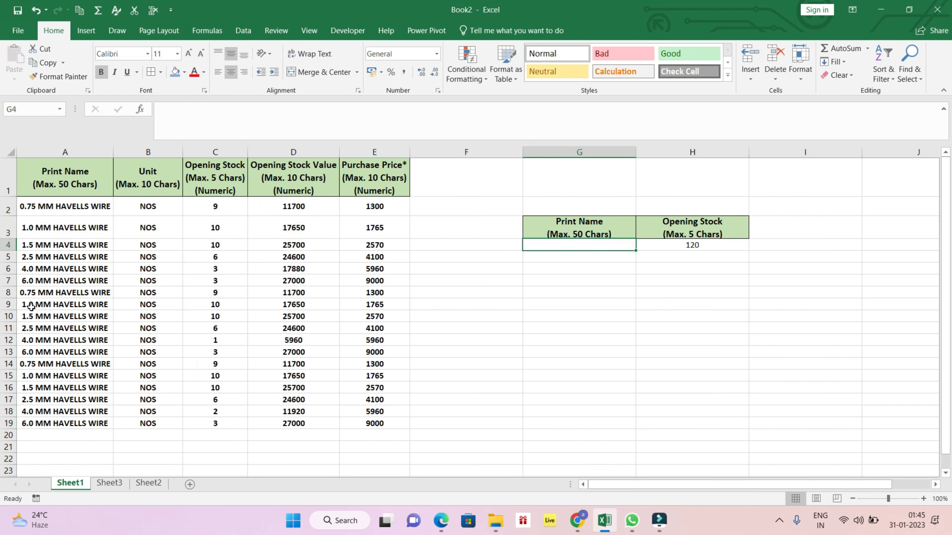
{"action": "left_click", "coordinate": [39, 293]}
{"action": "key", "text": "ctrl+c"}
{"action": "left_click", "coordinate": [572, 245]}
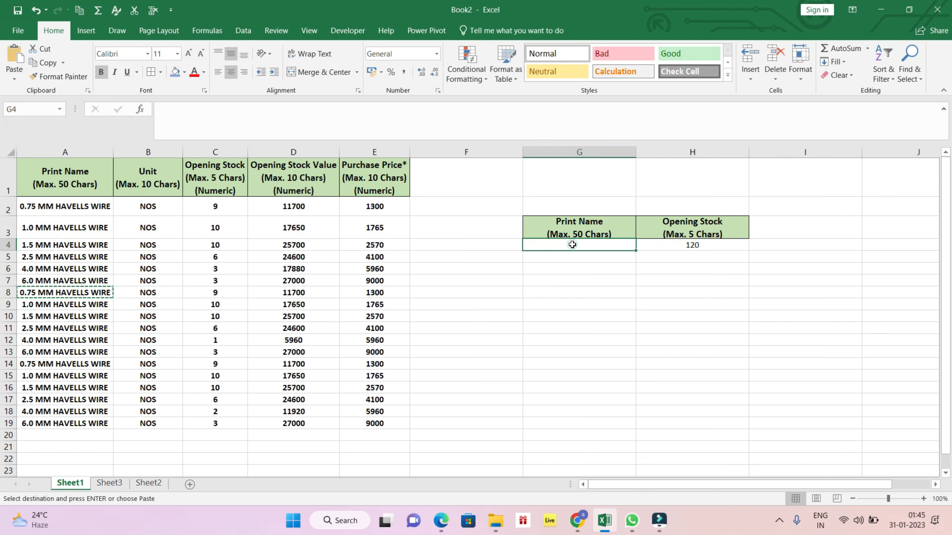
{"action": "key", "text": "ctrl+v"}
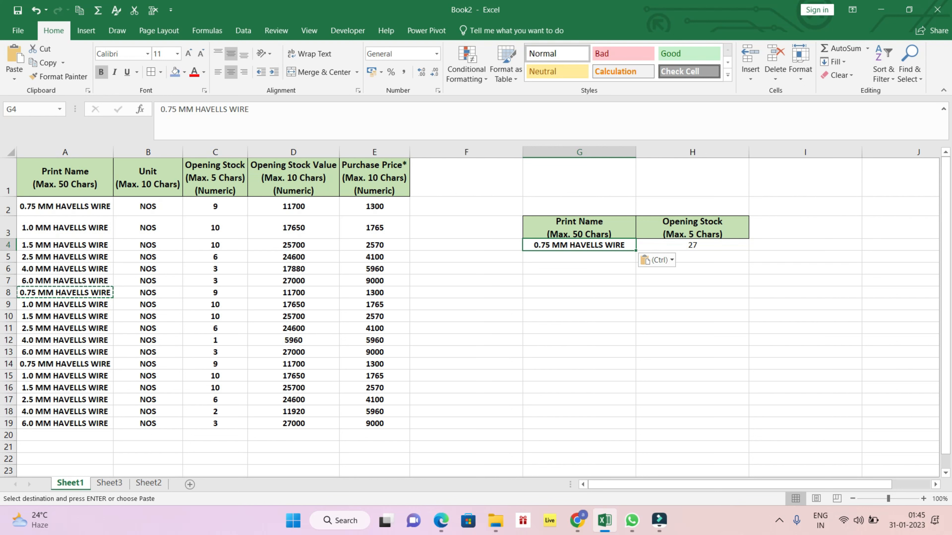
Check the combined opening stock of the 0.75 MM HAVELLS WIRE rows in C2, C8 and C14
{"action": "left_click", "coordinate": [213, 207]}
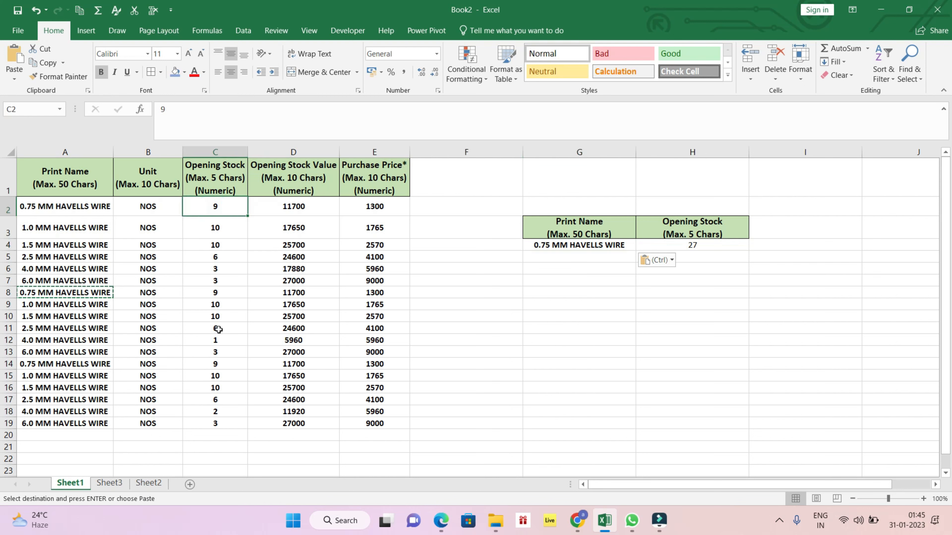
{"action": "left_click", "coordinate": [221, 294], "text": "ctrl"}
{"action": "left_click", "coordinate": [219, 364], "text": "ctrl"}
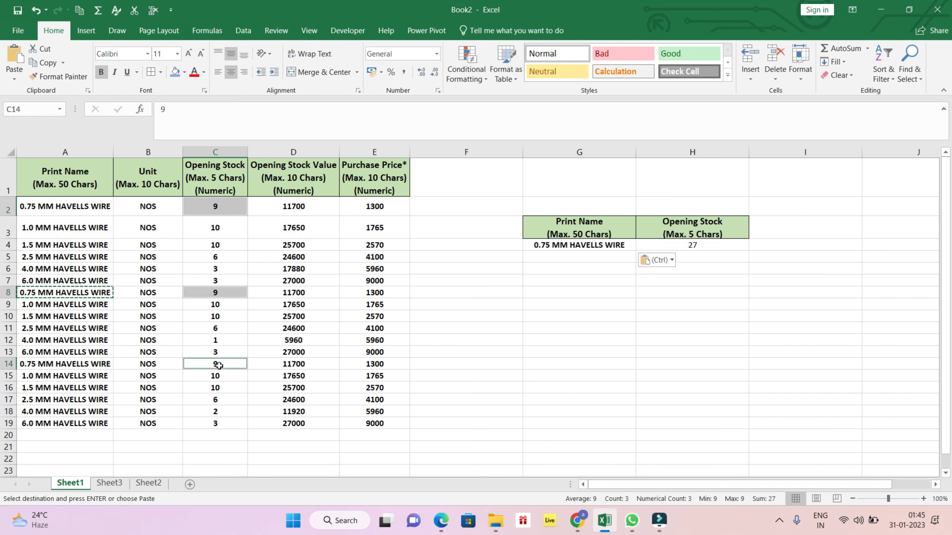
{"action": "left_click", "coordinate": [602, 250]}
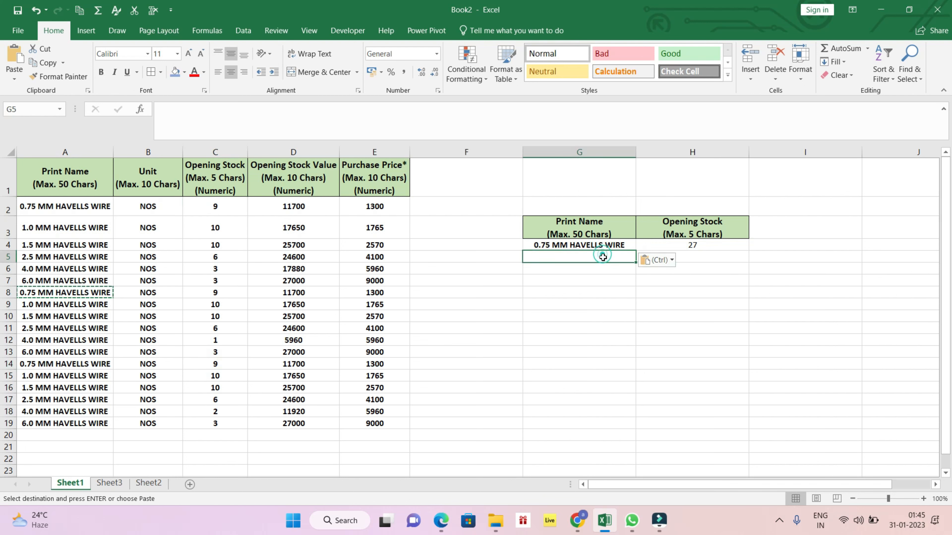
{"action": "key", "text": "Escape"}
Replace the criterion in G4 with 6.0 MM HAVELLS WIRE copied from A7
{"action": "left_click", "coordinate": [53, 282]}
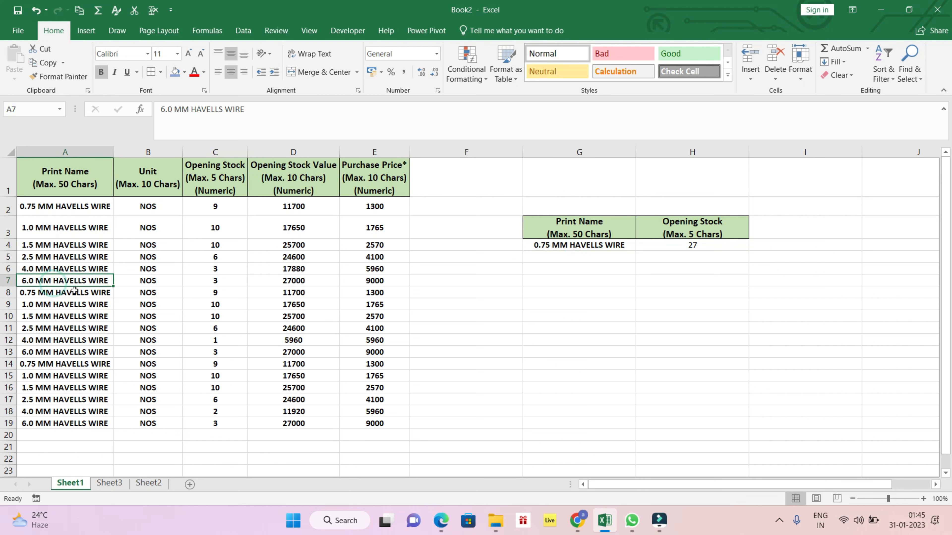
{"action": "key", "text": "ctrl+c"}
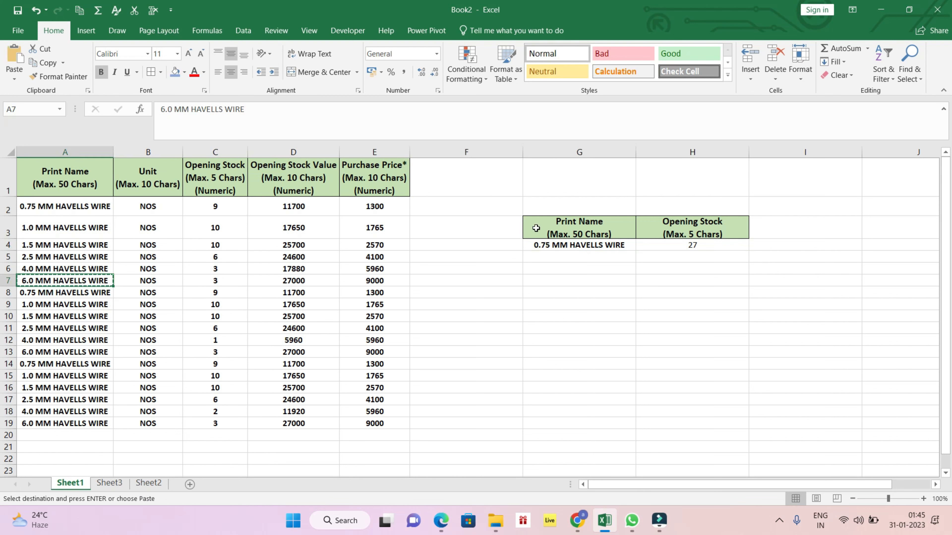
{"action": "left_click", "coordinate": [569, 248]}
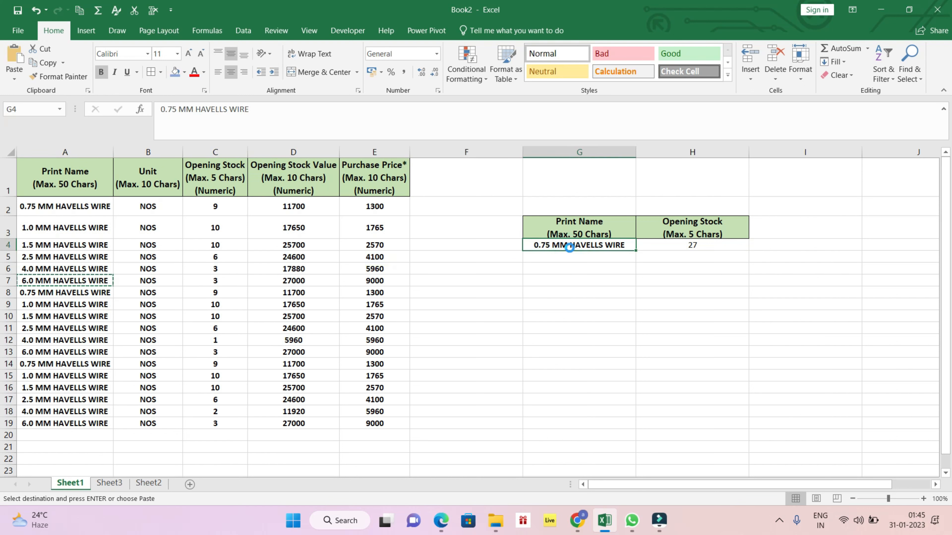
{"action": "key", "text": "ctrl+v"}
{"action": "key", "text": "Escape"}
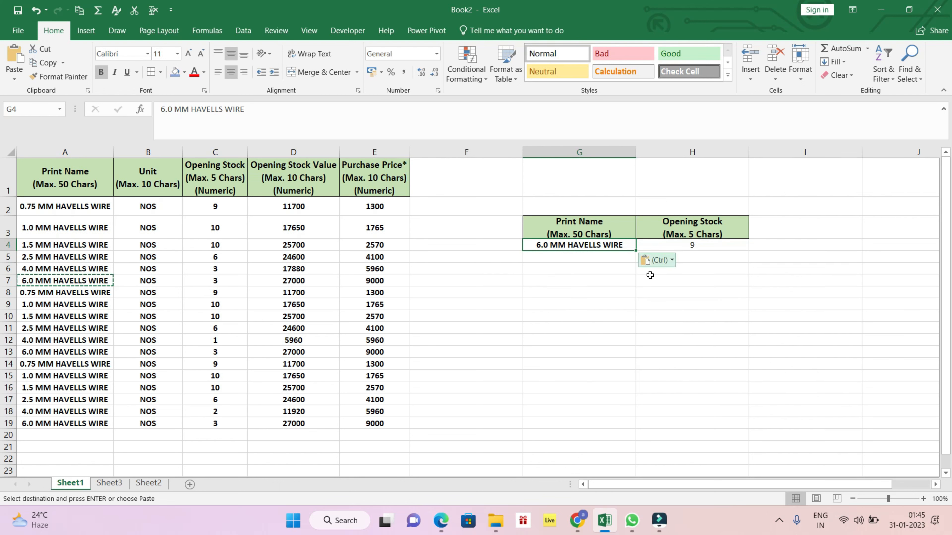
{"action": "left_click", "coordinate": [628, 290]}
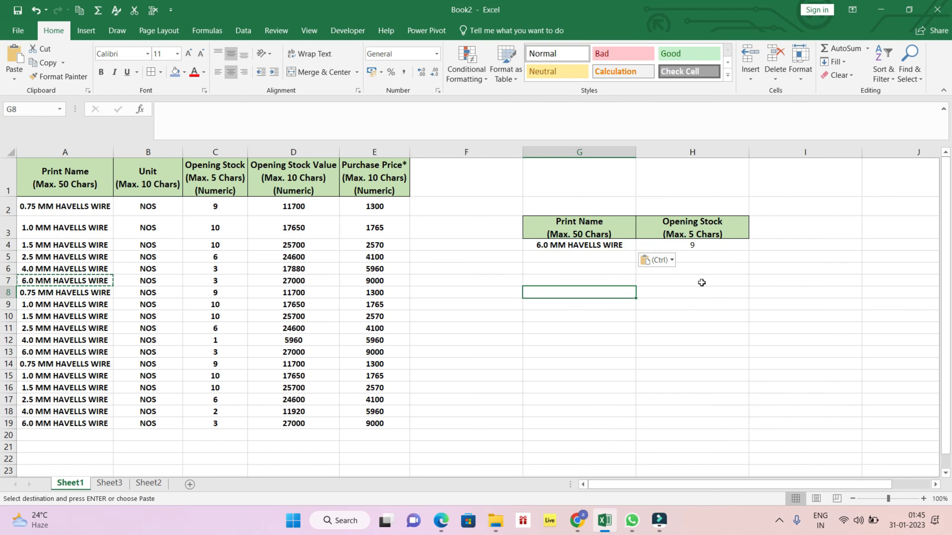
{"action": "left_click", "coordinate": [700, 293]}
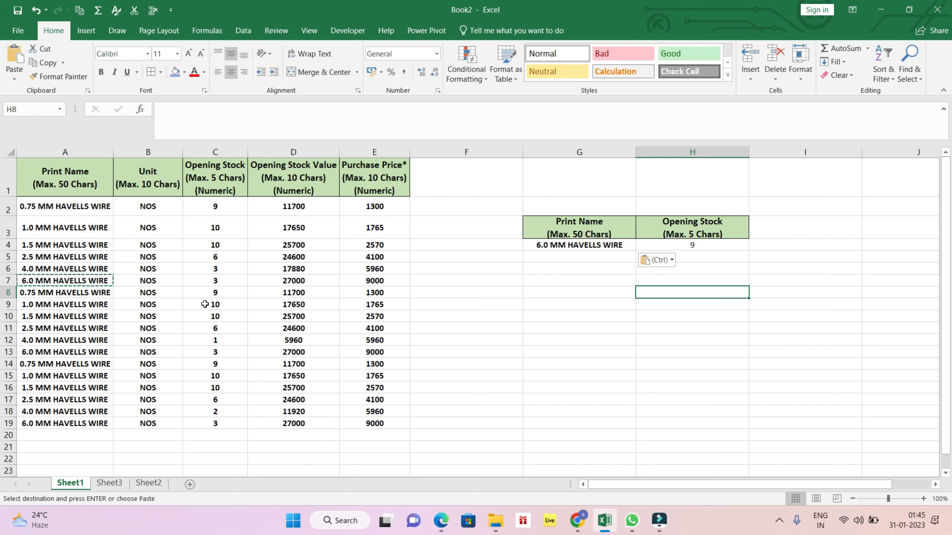
Replace the criterion in G4 with 4.0 MM HAVELLS WIRE copied from A12
{"action": "left_click", "coordinate": [31, 318]}
{"action": "left_click", "coordinate": [61, 340]}
{"action": "key", "text": "ctrl+c"}
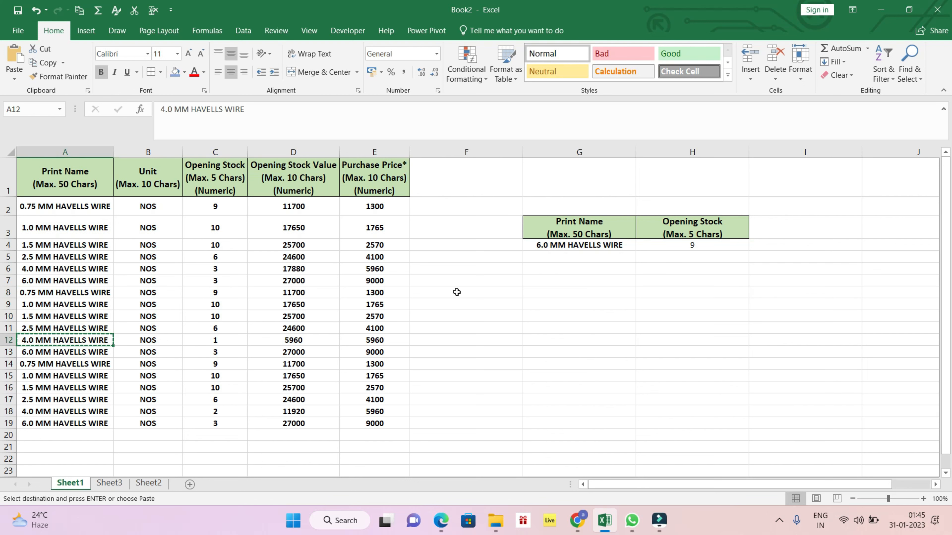
{"action": "left_click", "coordinate": [548, 246]}
{"action": "key", "text": "ctrl+v"}
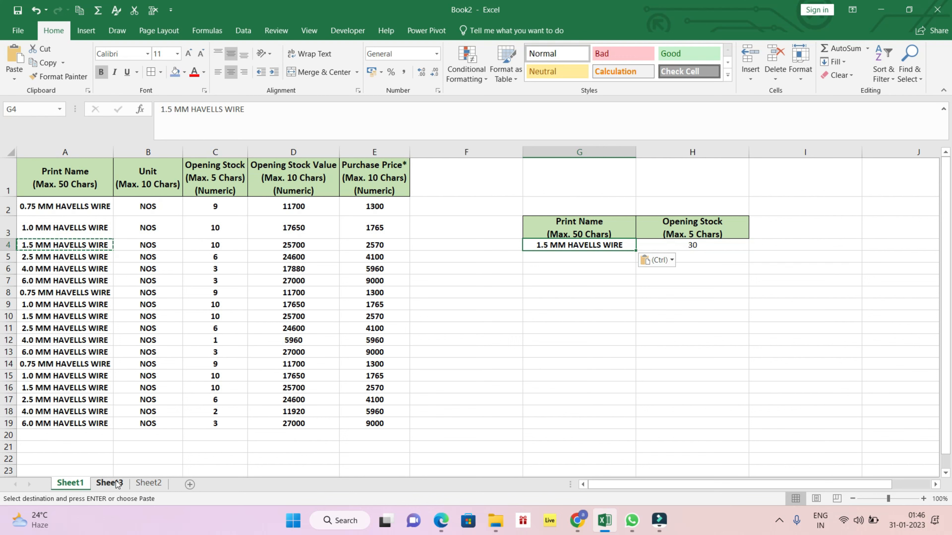
On Sheet2, start a DSUM formula in the STOCK cell I6 with A1:F13 as the database
{"action": "left_click", "coordinate": [146, 483]}
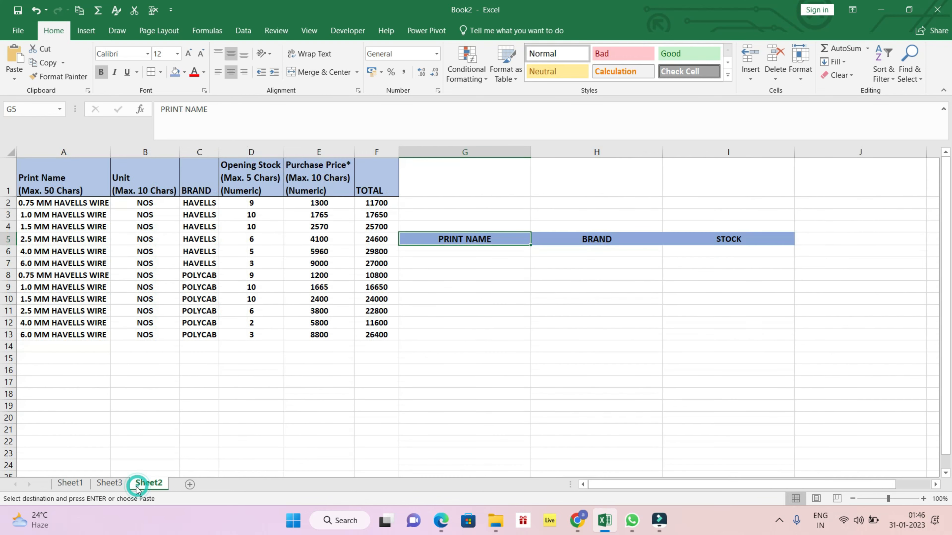
{"action": "left_click", "coordinate": [489, 251]}
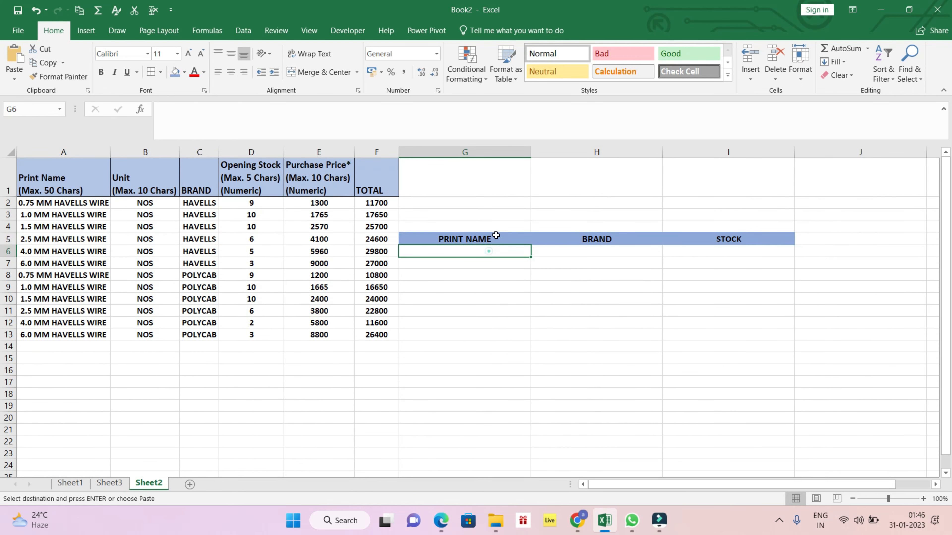
{"action": "double_click", "coordinate": [736, 254]}
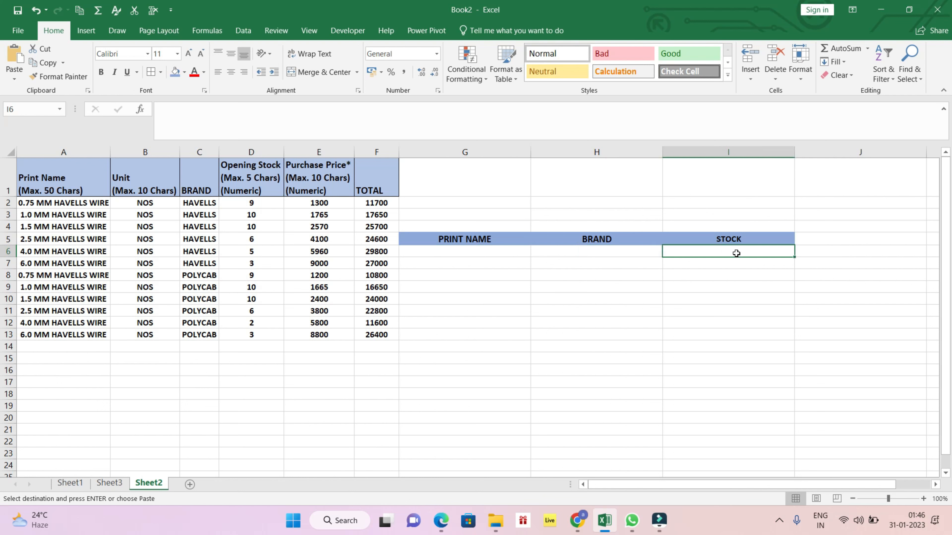
{"action": "type", "text": "=D"}
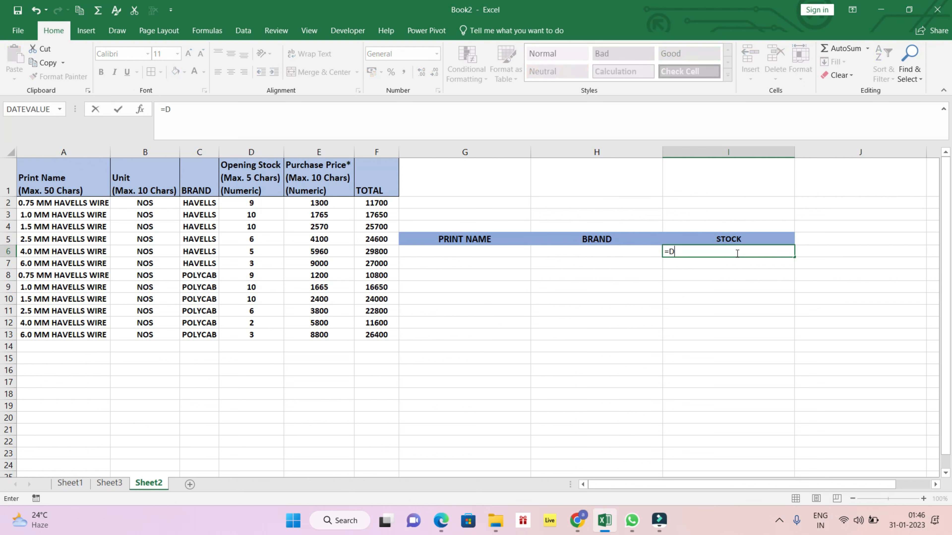
{"action": "type", "text": "S"}
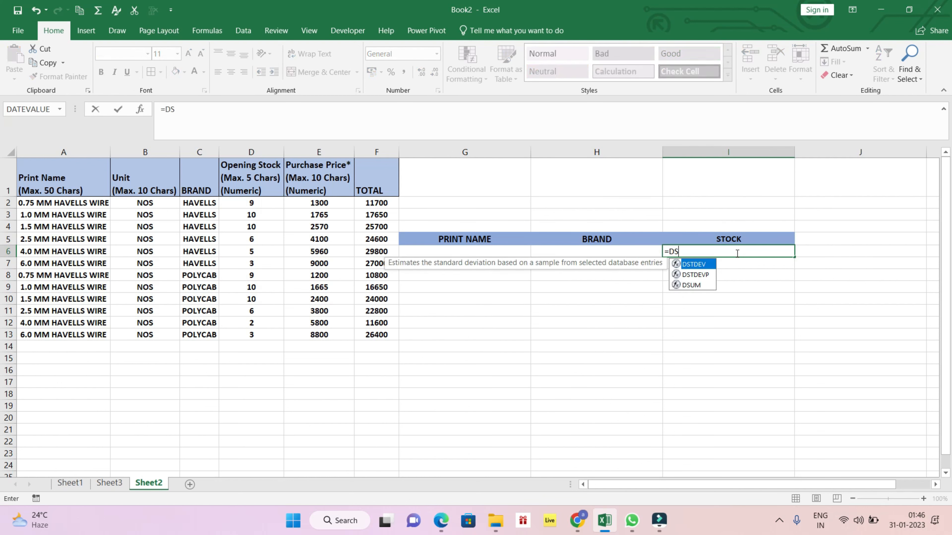
{"action": "key", "text": "Down"}
{"action": "key", "text": "Down"}
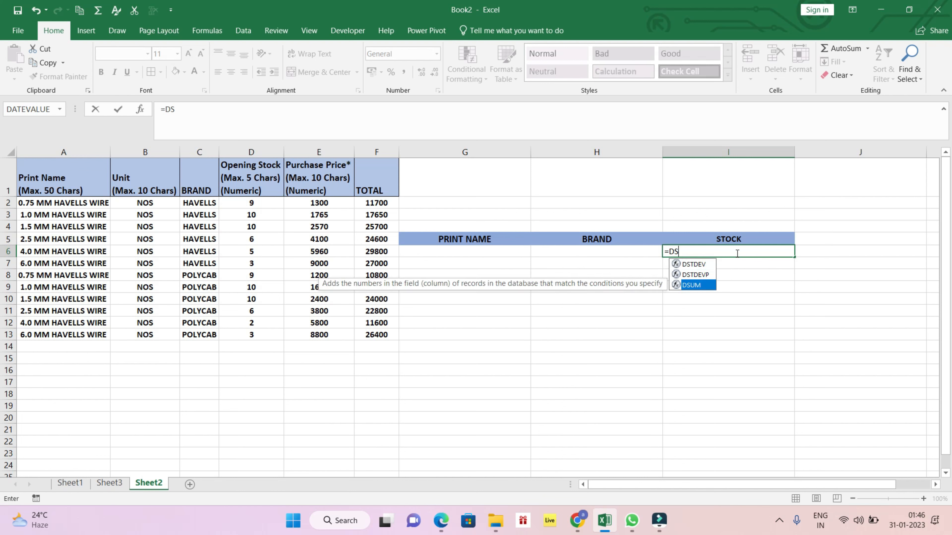
{"action": "key", "text": "Tab"}
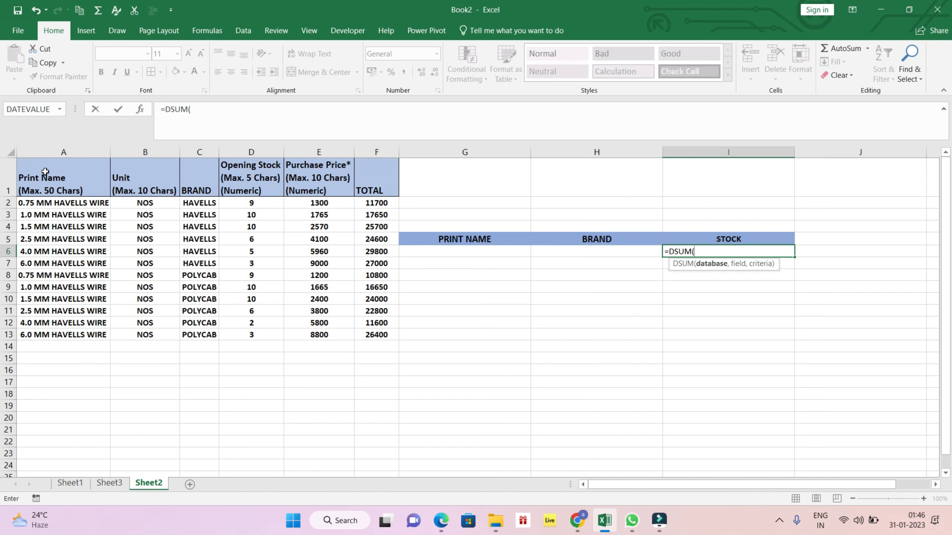
{"action": "left_click_drag", "start_coordinate": [44, 171], "coordinate": [370, 329]}
{"action": "type", "text": ","}
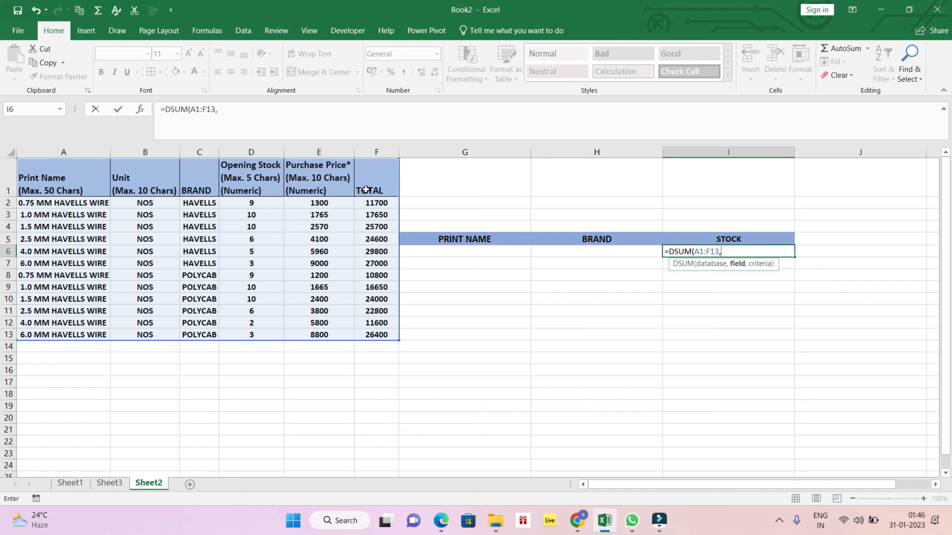
Complete the DSUM formula in I6 with D1 as the field and G5:H6 as the criteria
{"action": "left_click", "coordinate": [262, 175]}
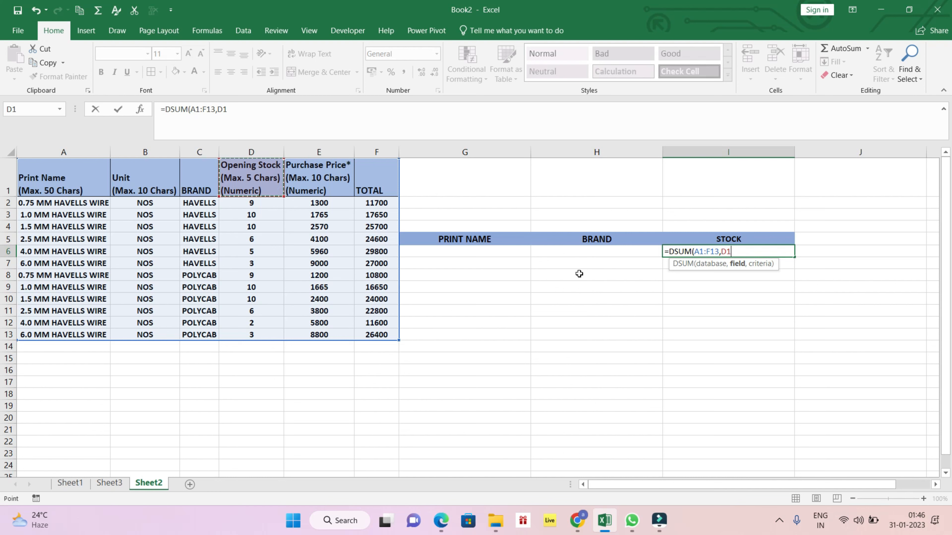
{"action": "type", "text": ","}
{"action": "left_click_drag", "start_coordinate": [499, 242], "coordinate": [594, 250]}
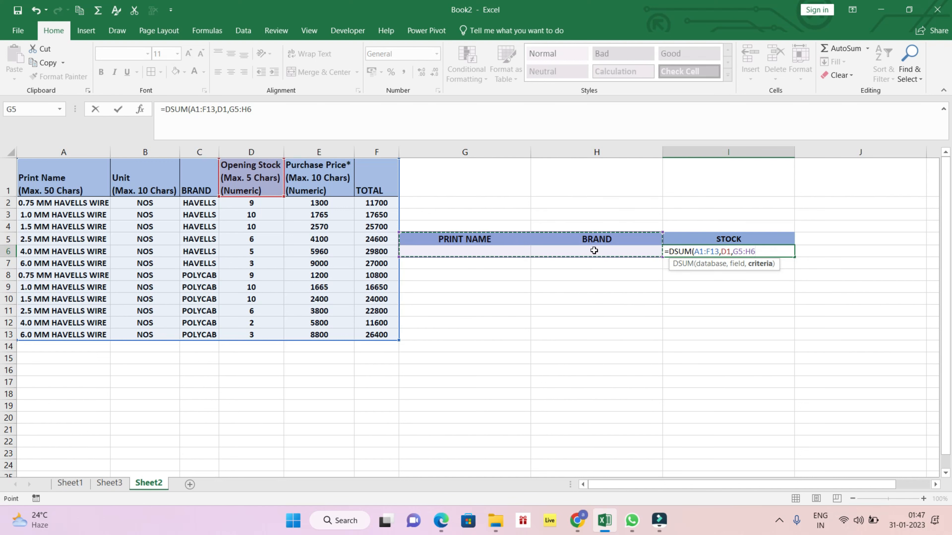
{"action": "type", "text": ")"}
{"action": "key", "text": "Return"}
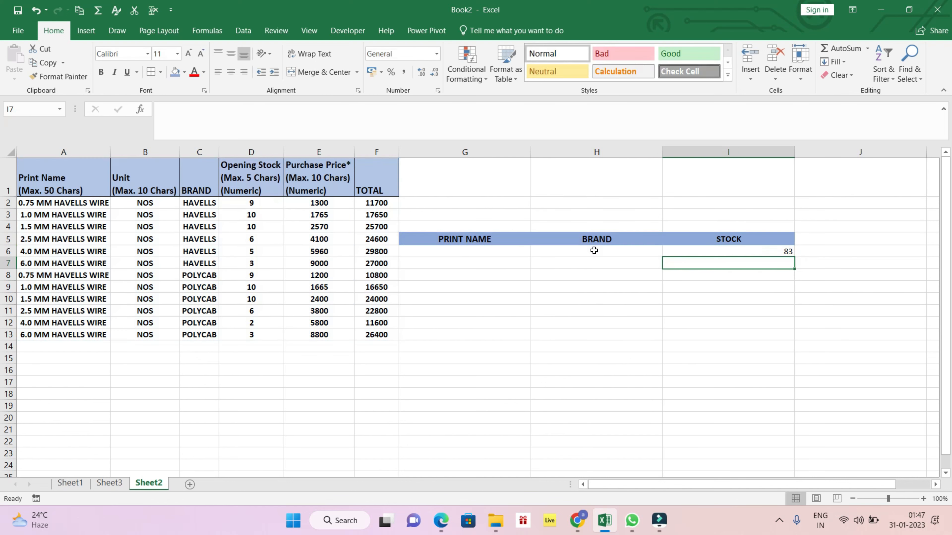
Replace the PRINT NAME heading in G5 with the Print Name heading copied from A1
{"action": "left_click", "coordinate": [78, 181]}
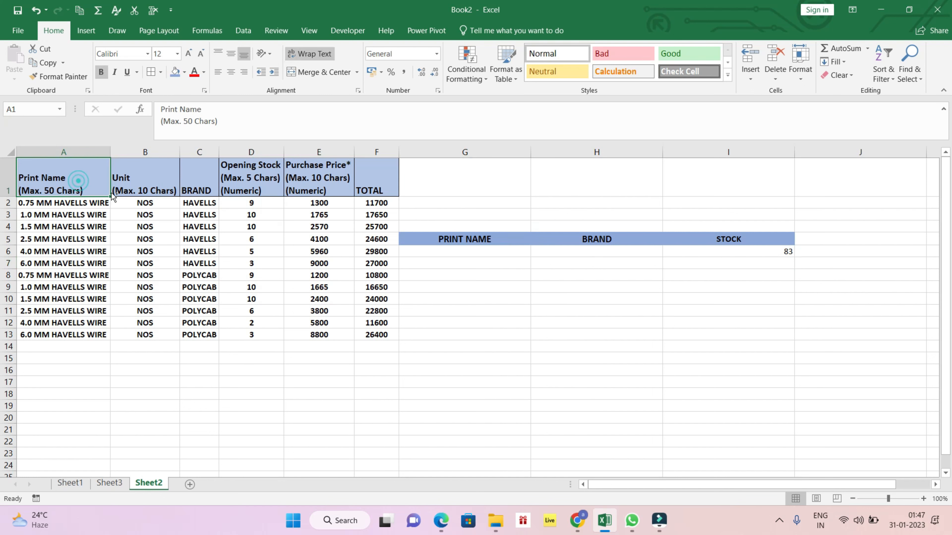
{"action": "key", "text": "ctrl+c"}
{"action": "left_click", "coordinate": [448, 238]}
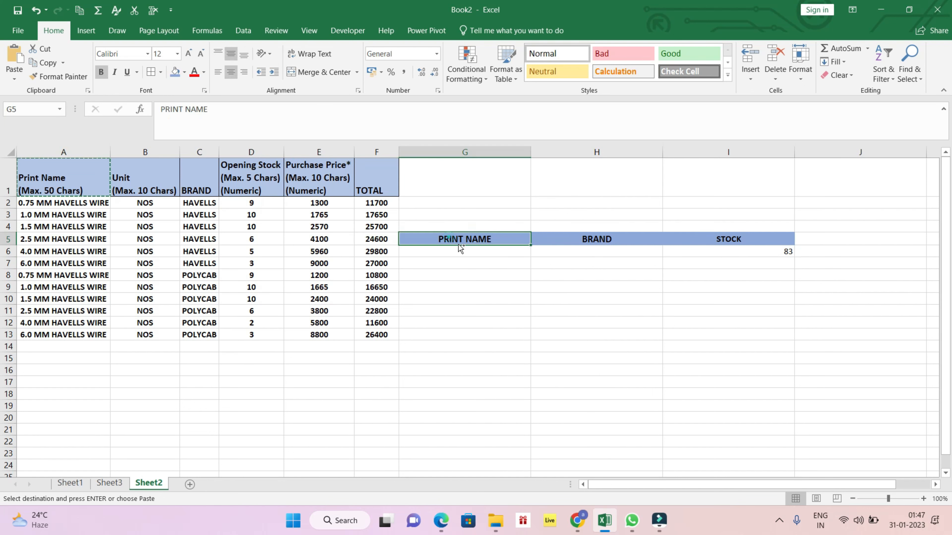
{"action": "key", "text": "ctrl+v"}
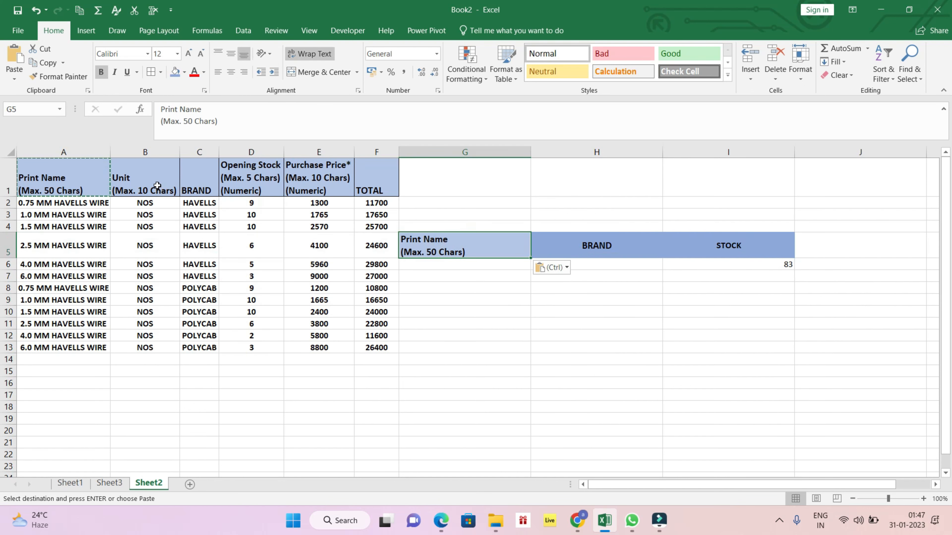
Replace the STOCK heading in I5 with the Opening Stock heading copied from D1
{"action": "left_click", "coordinate": [235, 182]}
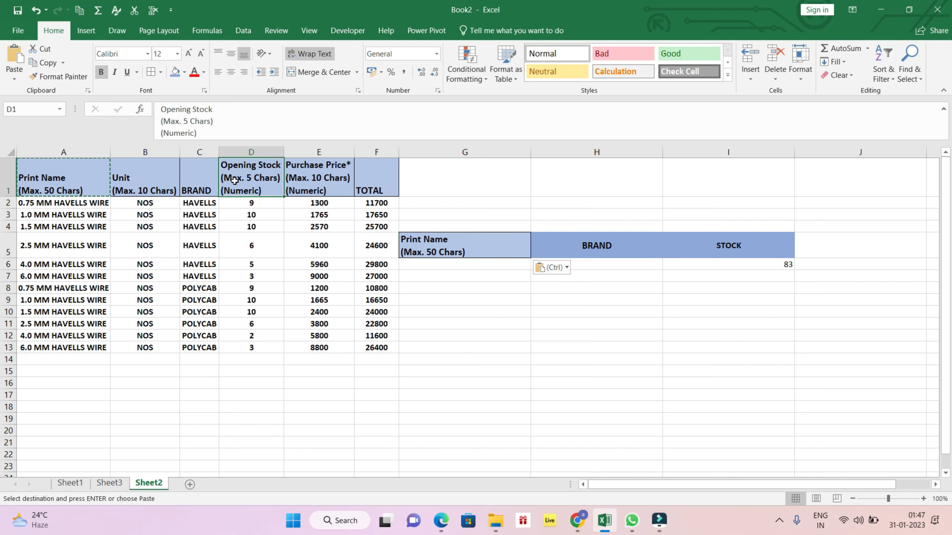
{"action": "left_click", "coordinate": [204, 186]}
{"action": "left_click", "coordinate": [240, 185]}
{"action": "key", "text": "ctrl+c"}
{"action": "left_click", "coordinate": [728, 251]}
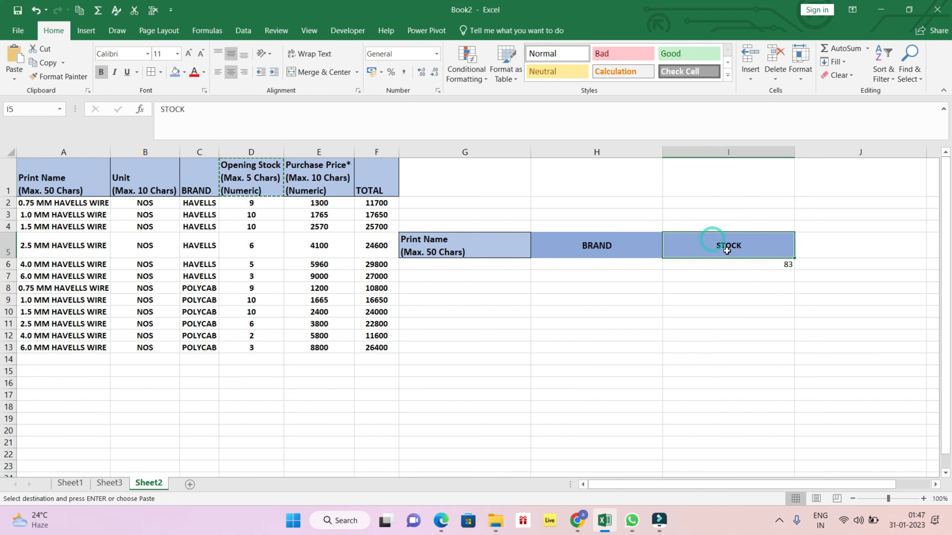
{"action": "key", "text": "ctrl+v"}
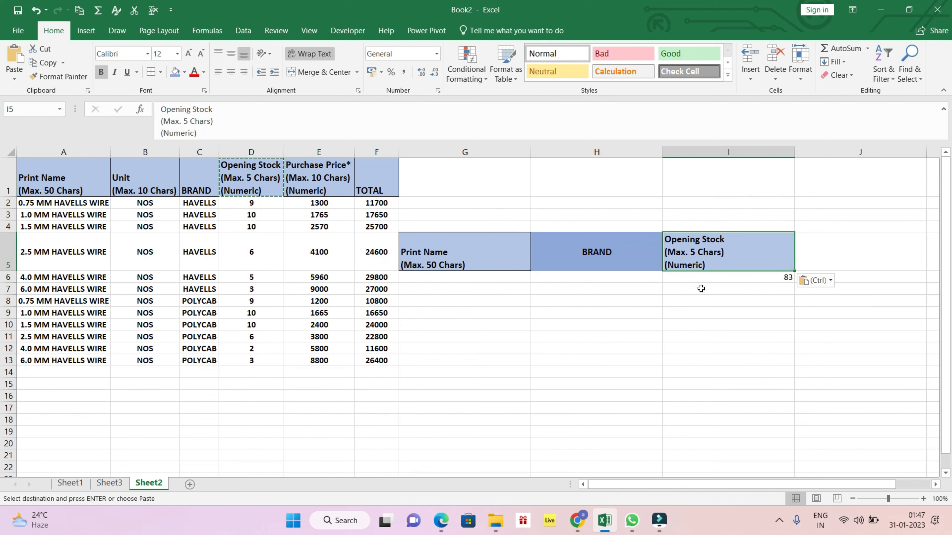
Insert a blank column before the criteria table and copy 1.0 MM HAVELLS WIRE from A3 into the print name criterion cell H6
{"action": "left_click", "coordinate": [597, 287]}
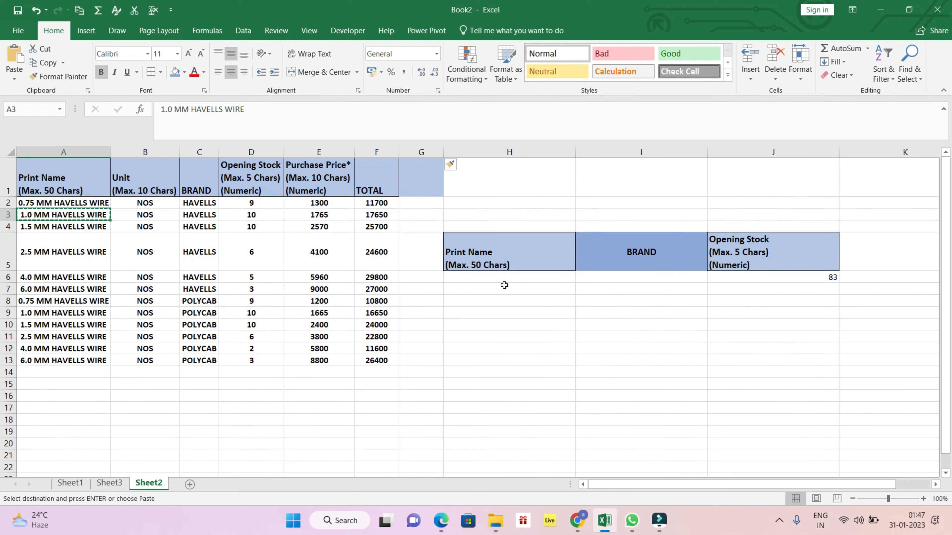
{"action": "left_click", "coordinate": [504, 280]}
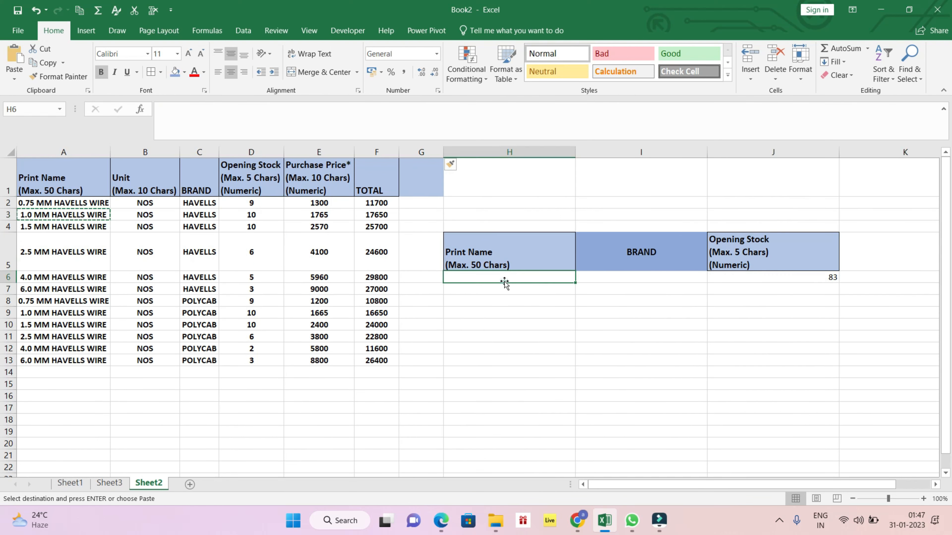
{"action": "key", "text": "ctrl+v"}
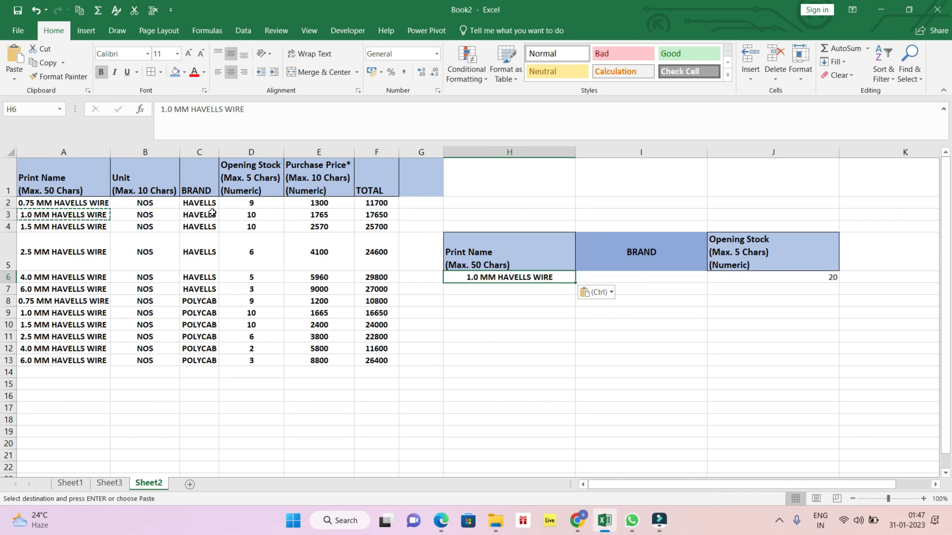
Copy POLYCAB from C8 into the BRAND criterion cell I6
{"action": "left_click", "coordinate": [205, 302]}
{"action": "key", "text": "ctrl+c"}
{"action": "left_click", "coordinate": [637, 275]}
{"action": "key", "text": "ctrl+v"}
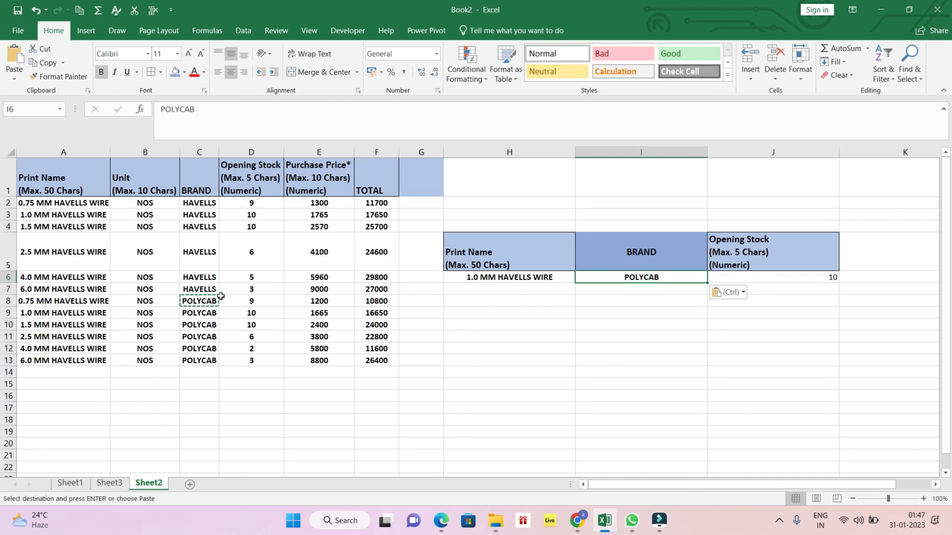
Replace the print name criterion in H6 with 2.5 MM HAVELLS WIRE copied from A5
{"action": "left_click", "coordinate": [64, 261]}
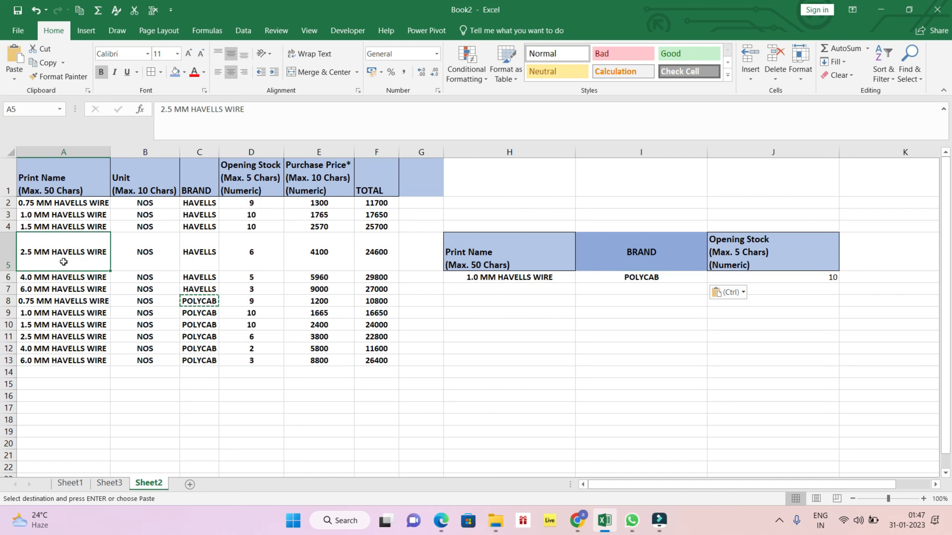
{"action": "key", "text": "ctrl+c"}
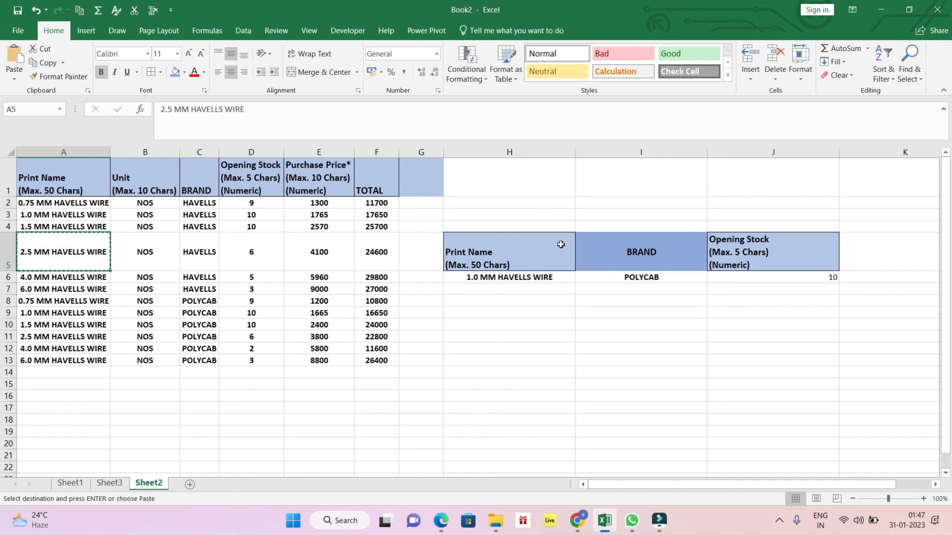
{"action": "left_click", "coordinate": [564, 276]}
{"action": "key", "text": "ctrl+v"}
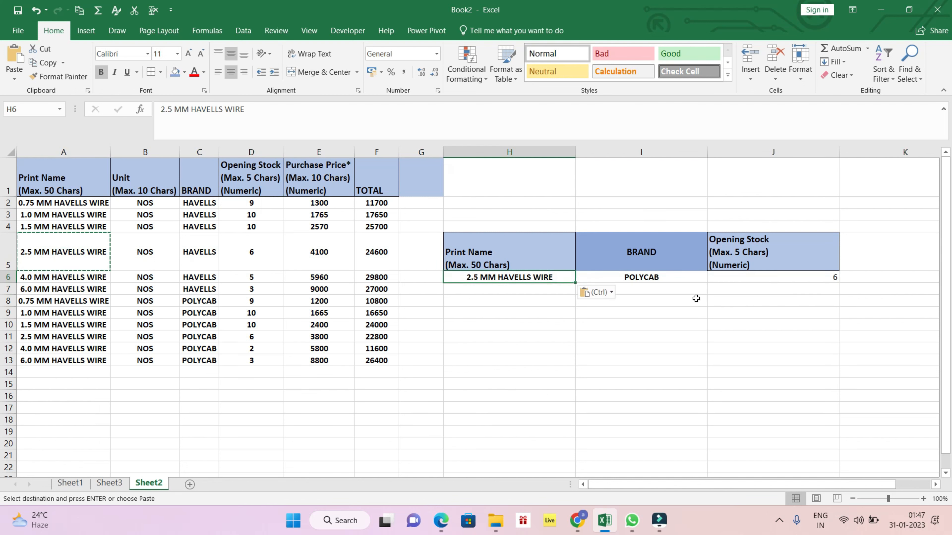
Fill the opening stock from D8 down to D13 as a series running from 9 to 14
{"action": "left_click", "coordinate": [52, 322]}
{"action": "left_click", "coordinate": [66, 314]}
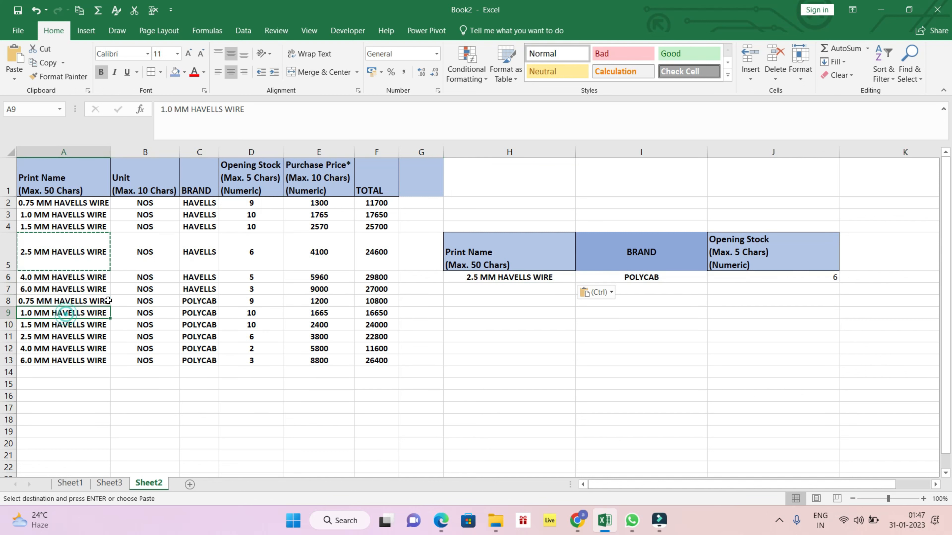
{"action": "left_click", "coordinate": [262, 300]}
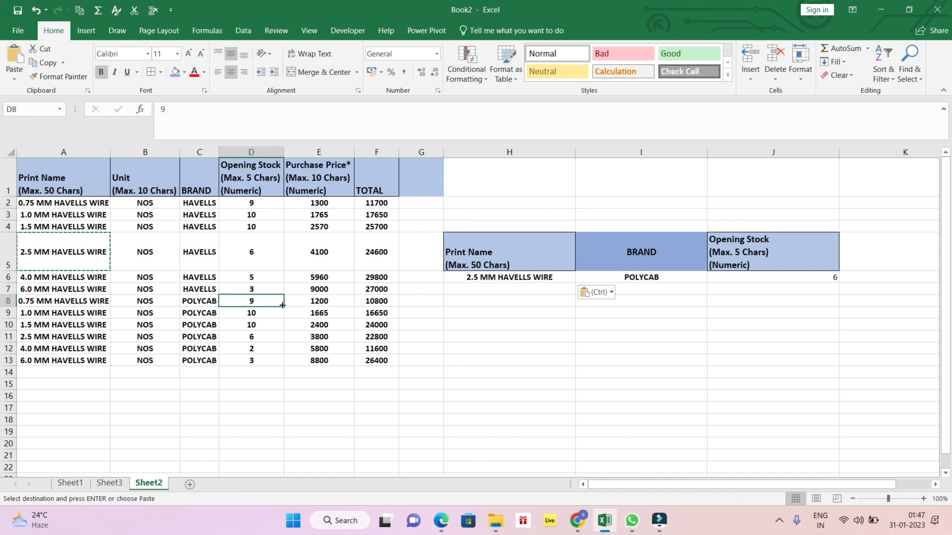
{"action": "left_click_drag", "start_coordinate": [270, 304], "coordinate": [283, 364]}
{"action": "left_click", "coordinate": [263, 314]}
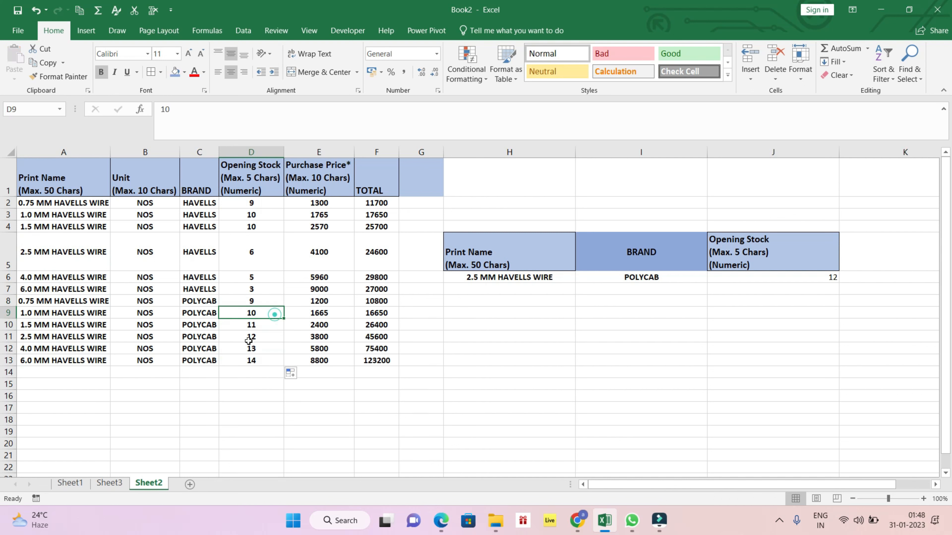
Replace the print name criterion in H6 with 4.0 MM HAVELLS WIRE copied from A12
{"action": "left_click", "coordinate": [74, 352]}
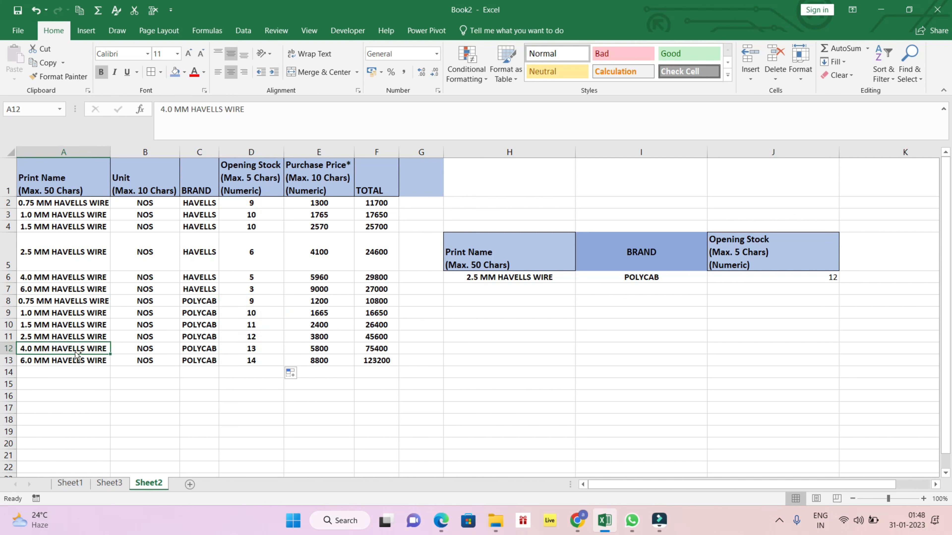
{"action": "key", "text": "ctrl+c"}
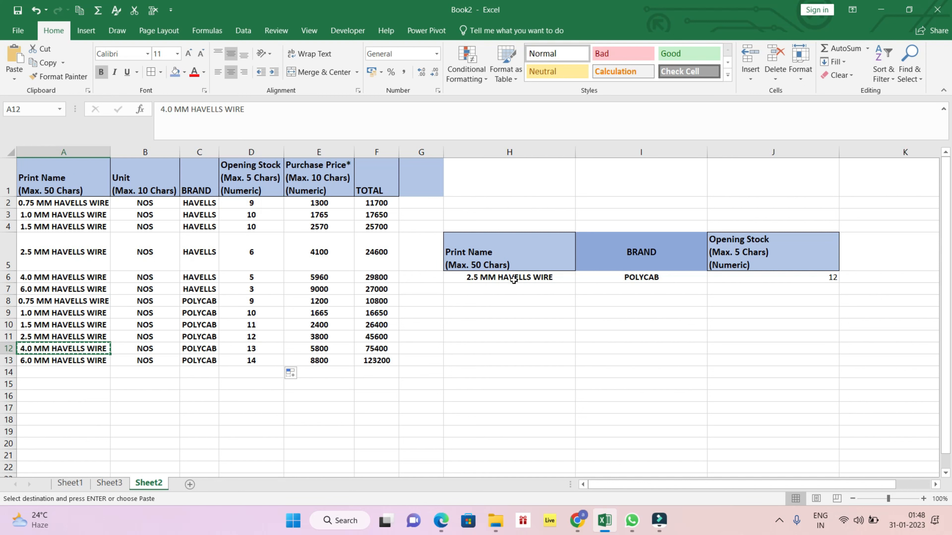
{"action": "left_click", "coordinate": [542, 282]}
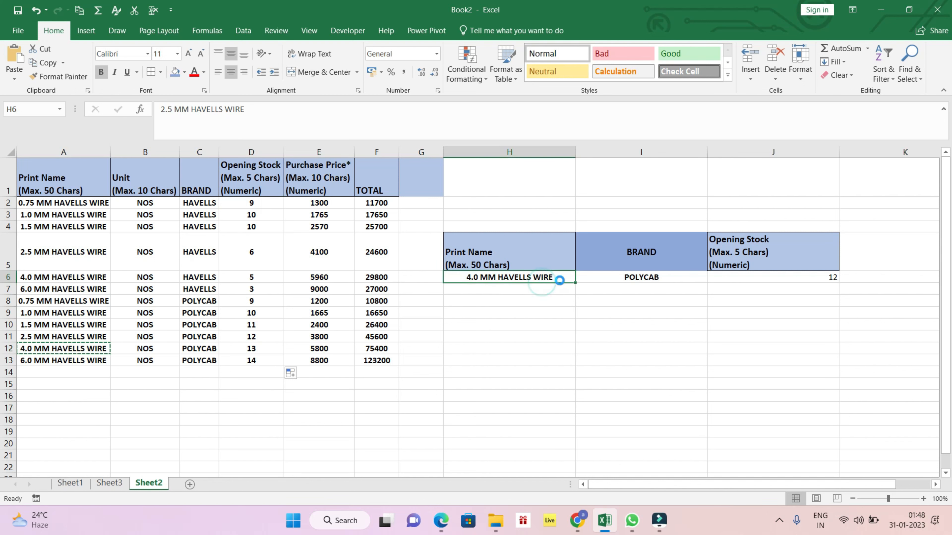
{"action": "key", "text": "ctrl+v"}
Replace the BRAND criterion in I6 with HAVELLS copied from C3
{"action": "left_click", "coordinate": [677, 276]}
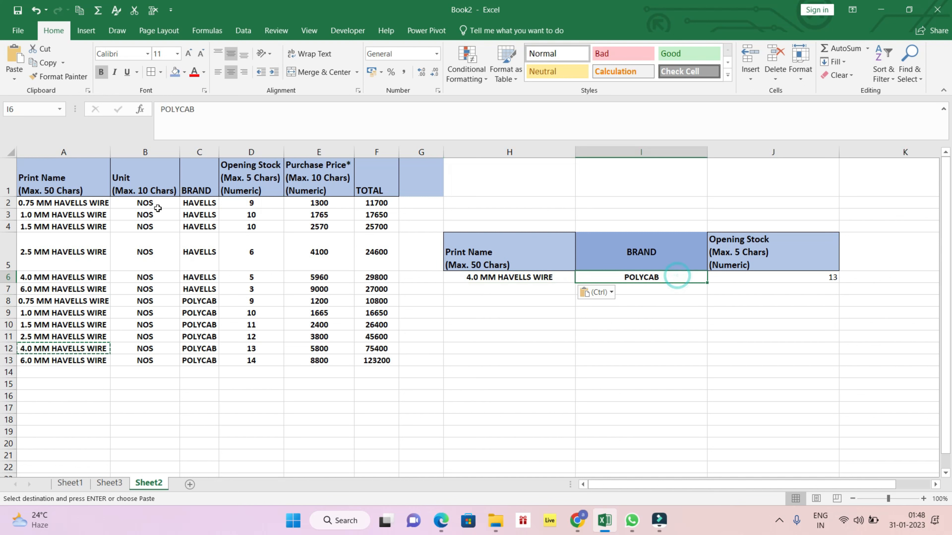
{"action": "left_click", "coordinate": [203, 218]}
{"action": "key", "text": "ctrl+c"}
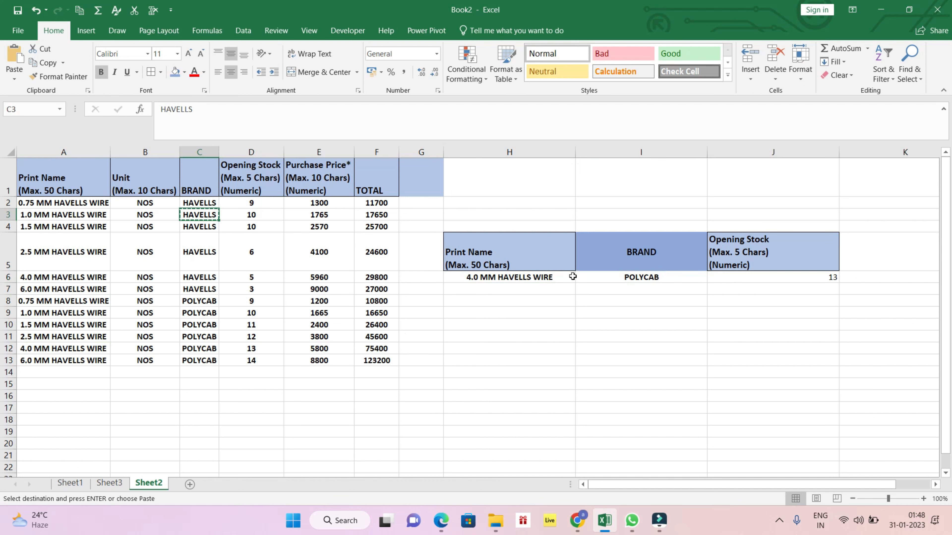
{"action": "left_click", "coordinate": [607, 282]}
{"action": "key", "text": "ctrl+v"}
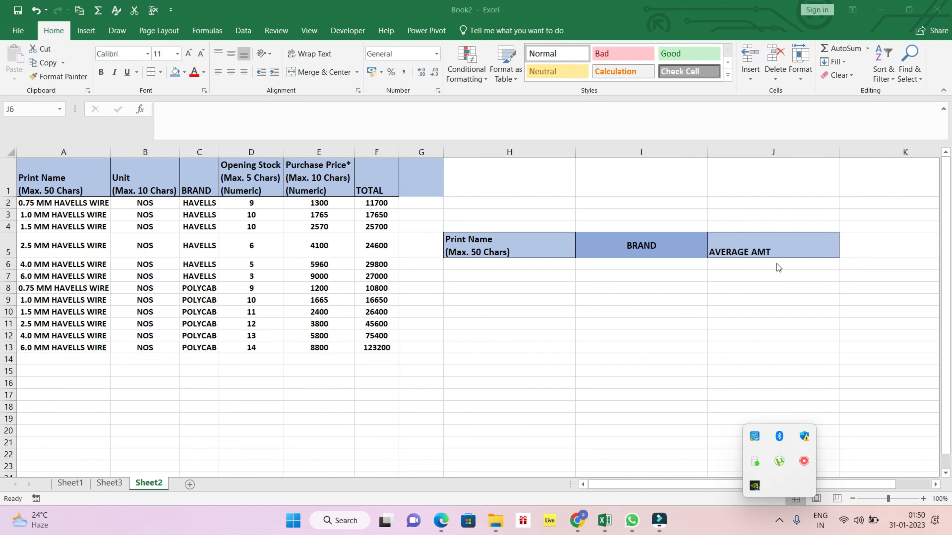
Start a DAVERAGE formula in the AVERAGE AMT cell J6 with A1:F13 as the database
{"action": "left_click", "coordinate": [772, 267]}
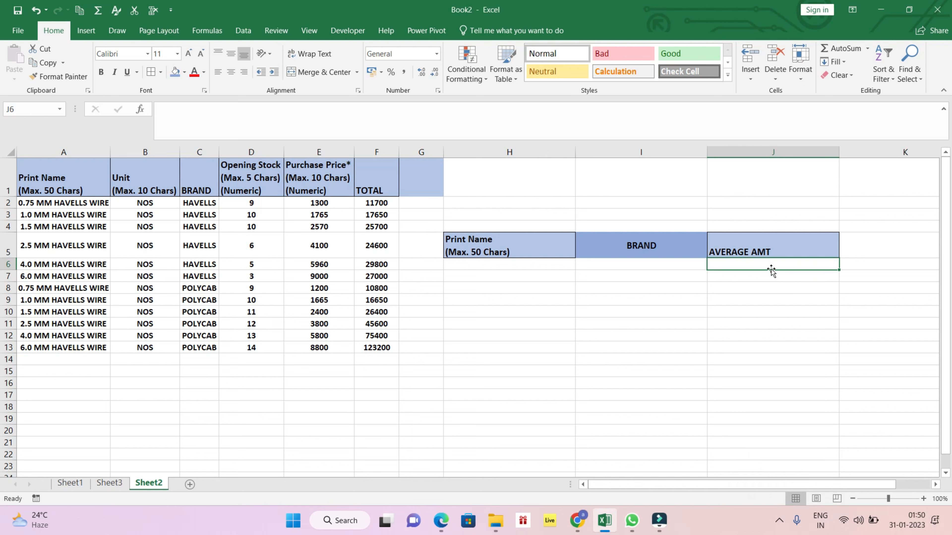
{"action": "type", "text": "="}
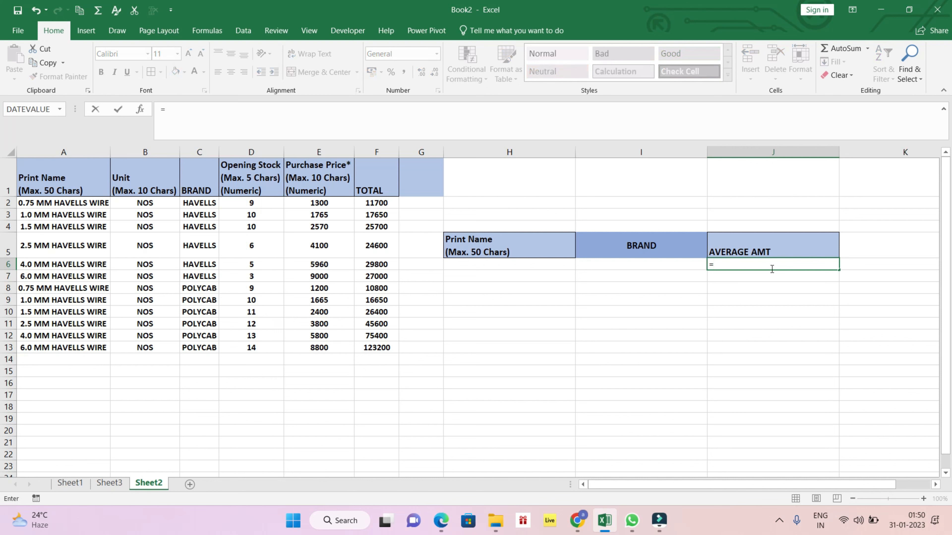
{"action": "type", "text": "D"}
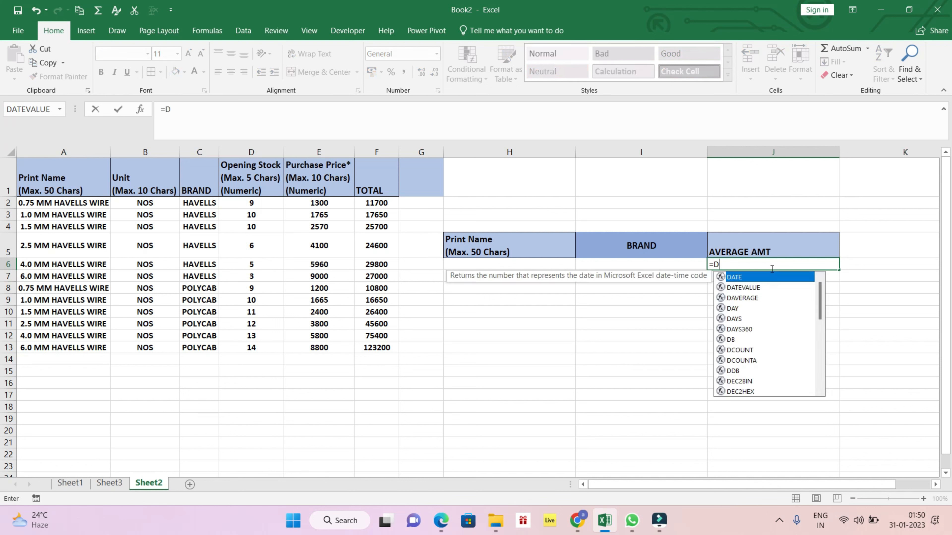
{"action": "type", "text": "AV"}
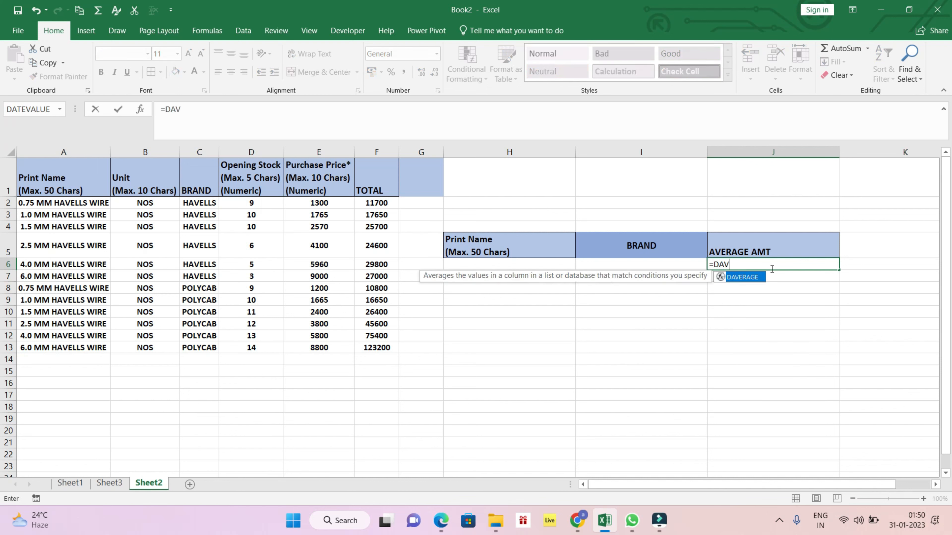
{"action": "key", "text": "Tab"}
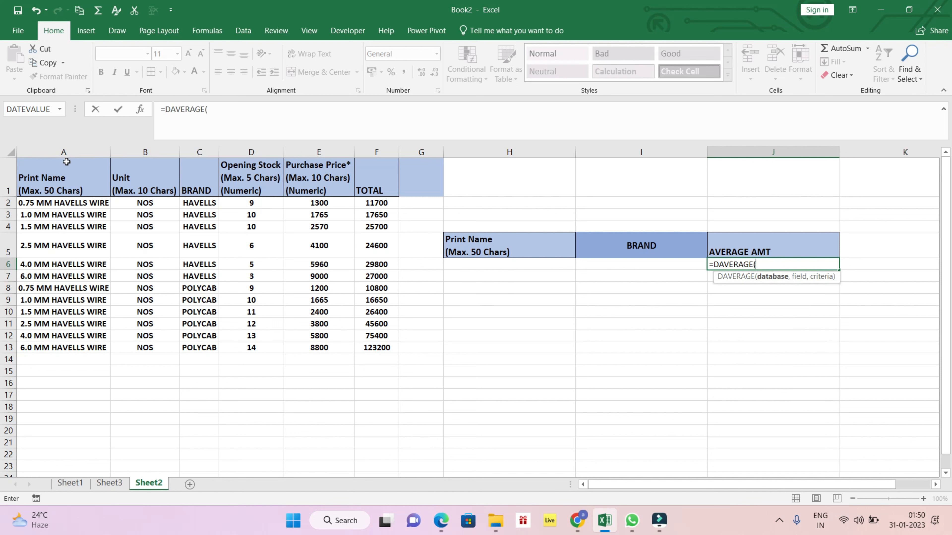
{"action": "left_click_drag", "start_coordinate": [68, 166], "coordinate": [366, 339]}
{"action": "type", "text": ","}
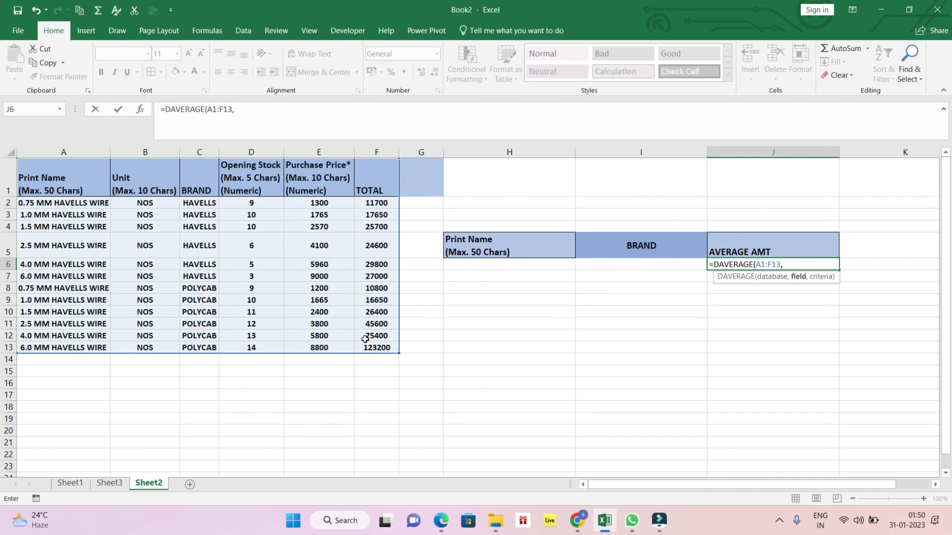
Complete the DAVERAGE formula in J6 with the TOTAL heading F1 as the field and H5:I6 as the criteria
{"action": "left_click", "coordinate": [378, 186]}
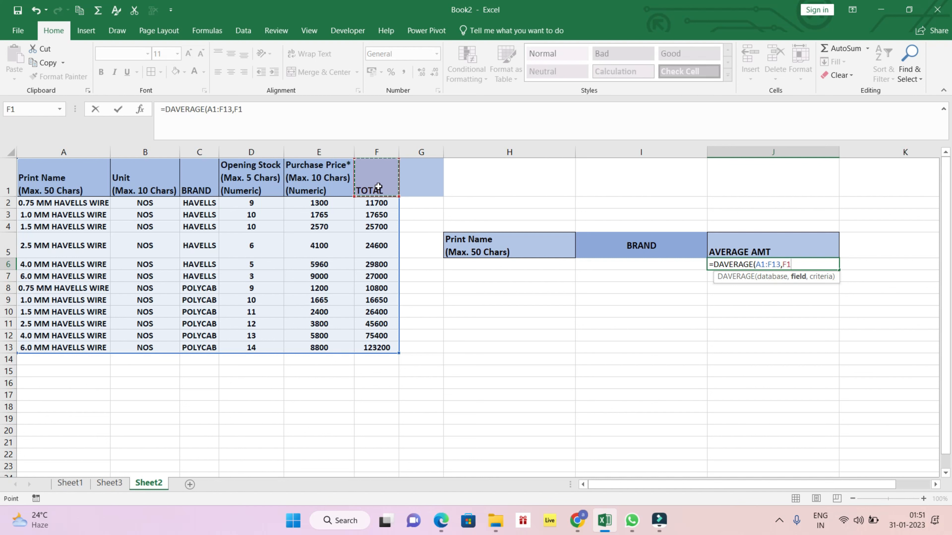
{"action": "type", "text": ","}
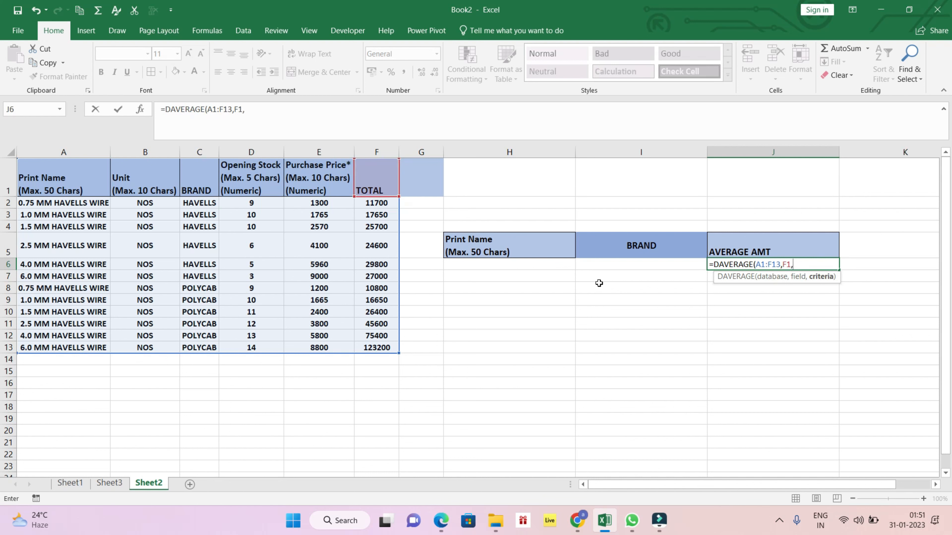
{"action": "left_click_drag", "start_coordinate": [518, 248], "coordinate": [642, 266]}
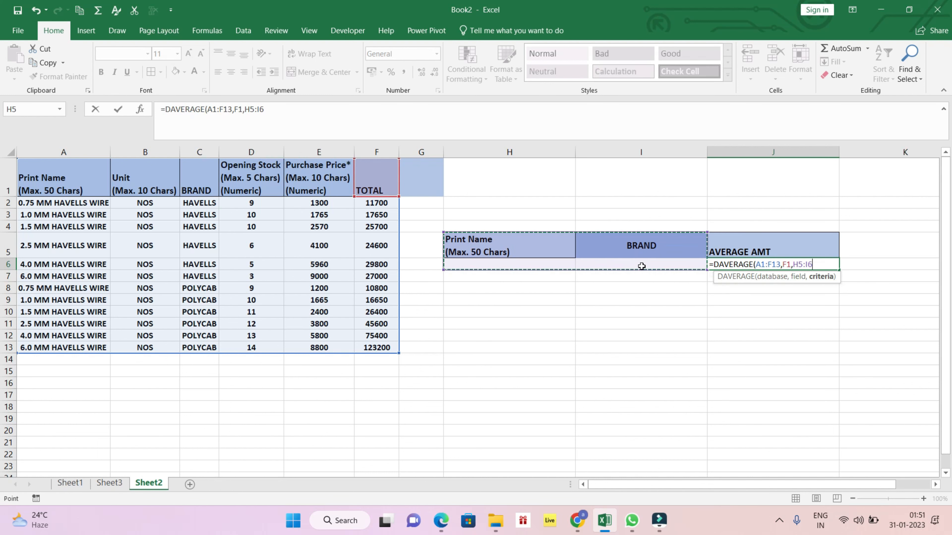
{"action": "type", "text": ")"}
{"action": "key", "text": "Return"}
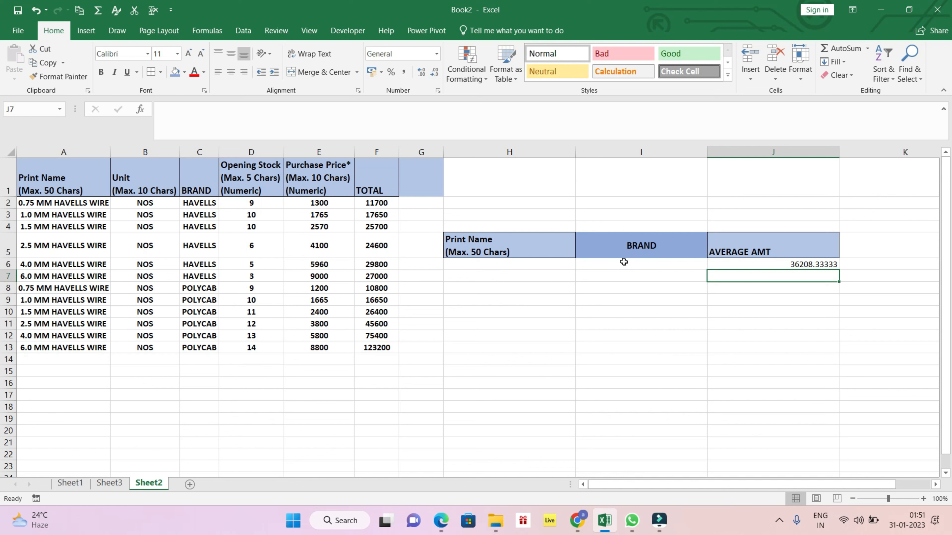
Set the criteria to 1.0 MM HAVELLS WIRE in H6 and POLYCAB in I6, copied from A9 and C9
{"action": "left_click", "coordinate": [50, 302]}
{"action": "key", "text": "ctrl+c"}
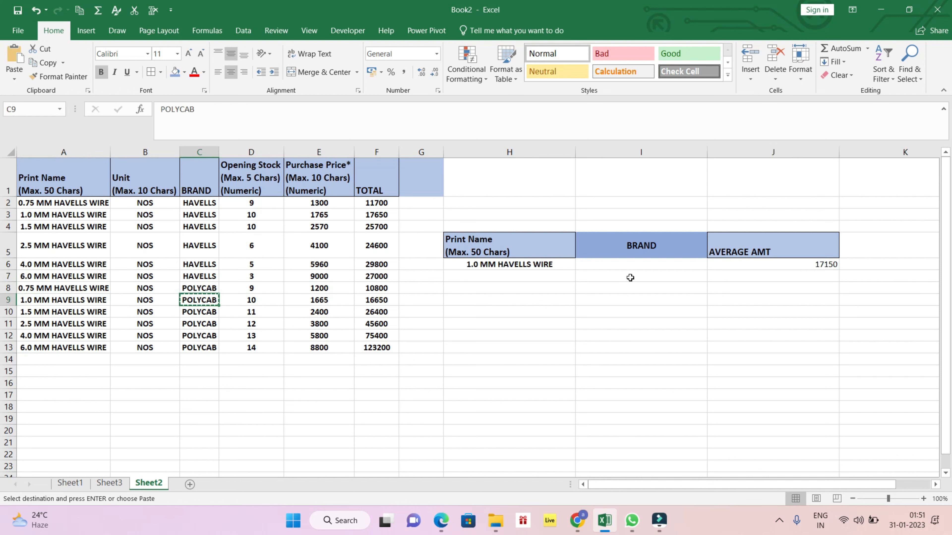
{"action": "left_click", "coordinate": [635, 266]}
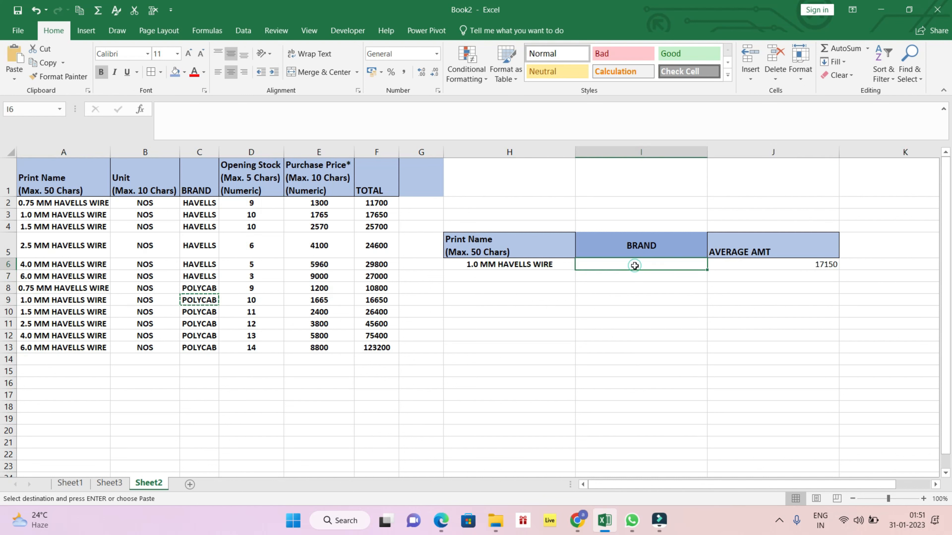
{"action": "key", "text": "ctrl+v"}
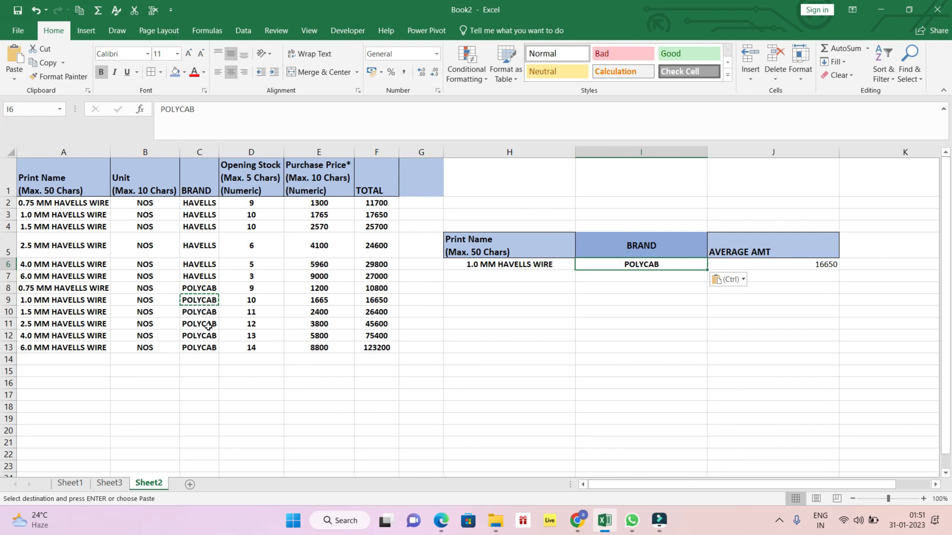
Replace the Print Name criterion in H6 with 1.5 MM HAVELLS WIRE copied from A4
{"action": "left_click", "coordinate": [267, 316]}
{"action": "left_click", "coordinate": [336, 303]}
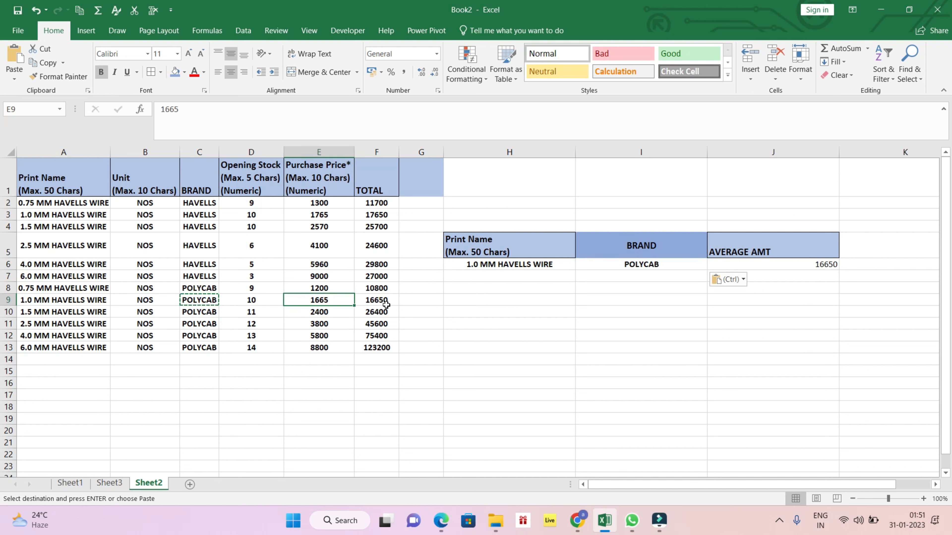
{"action": "left_click", "coordinate": [386, 303]}
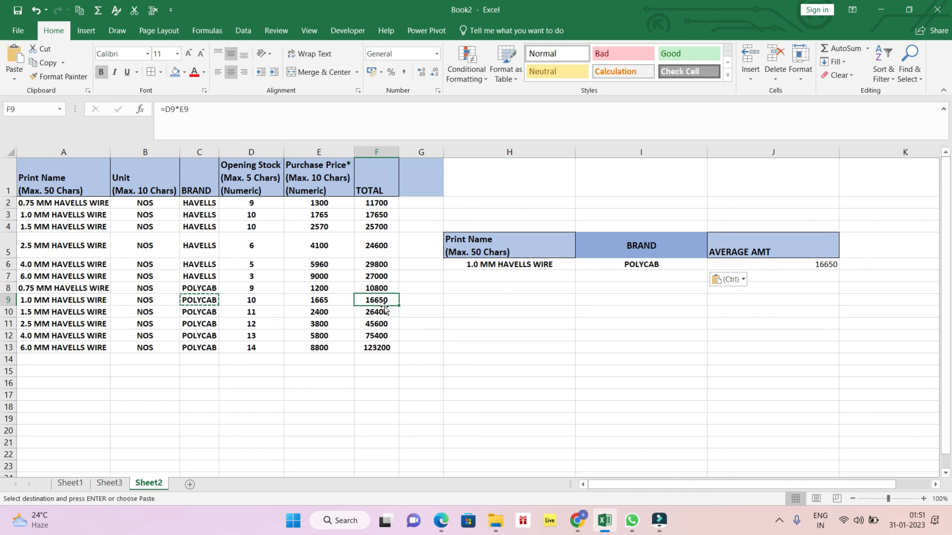
{"action": "left_click", "coordinate": [99, 230]}
{"action": "key", "text": "ctrl+c"}
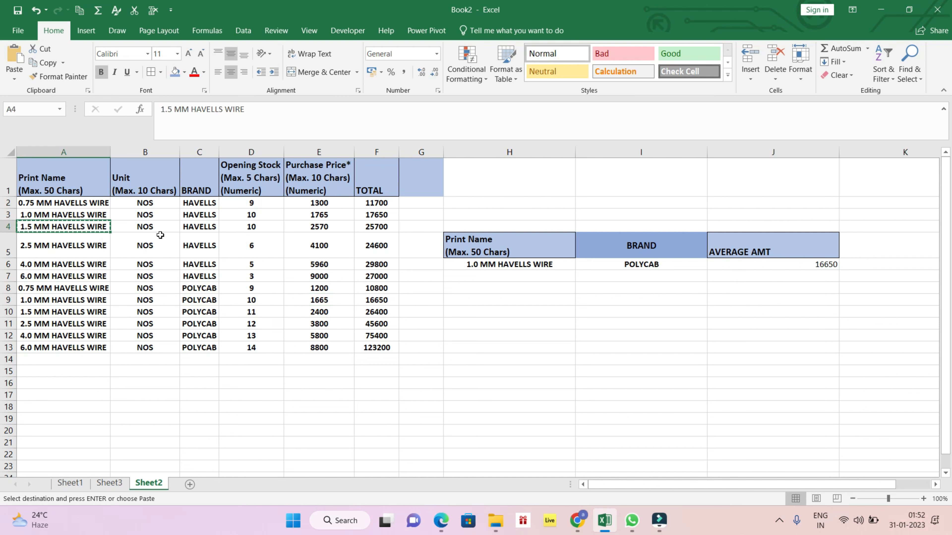
{"action": "left_click", "coordinate": [513, 263]}
{"action": "key", "text": "ctrl+v"}
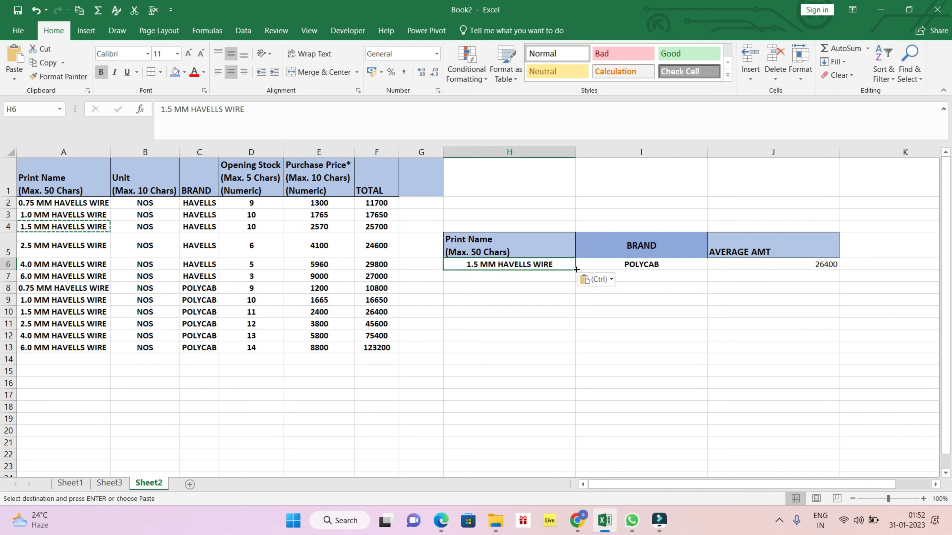
Replace the BRAND criterion in I6 with HAVELLS copied from C4
{"action": "left_click", "coordinate": [600, 264]}
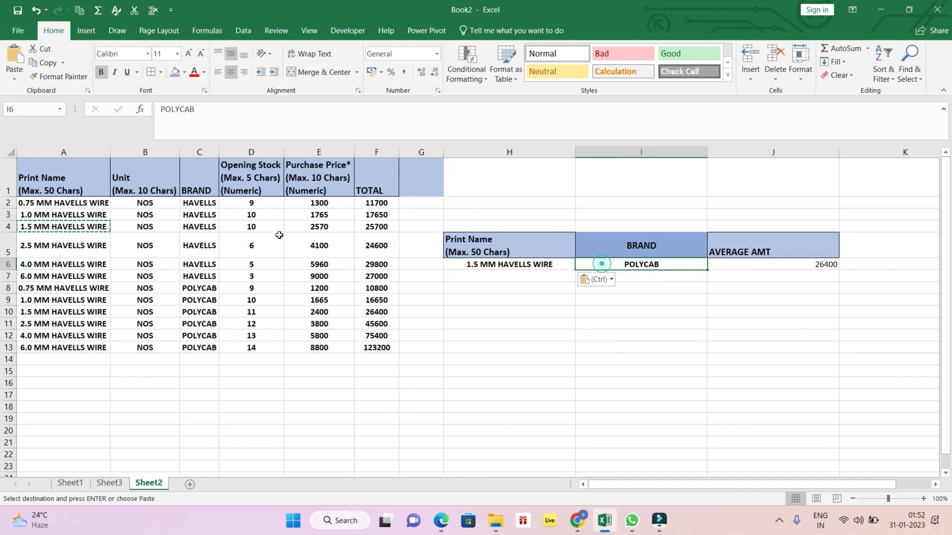
{"action": "left_click", "coordinate": [203, 225]}
{"action": "key", "text": "ctrl+c"}
{"action": "left_click", "coordinate": [597, 262]}
{"action": "key", "text": "ctrl+v"}
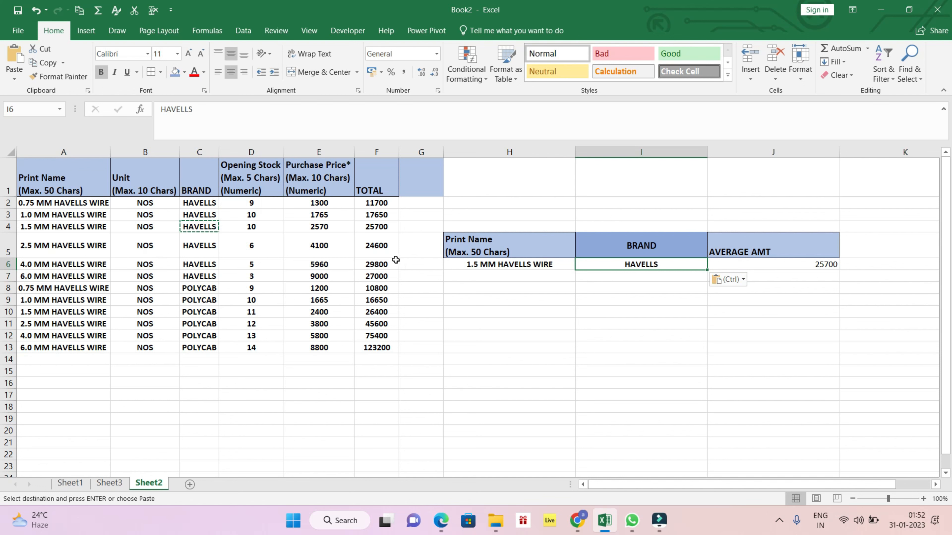
{"action": "left_click", "coordinate": [381, 227]}
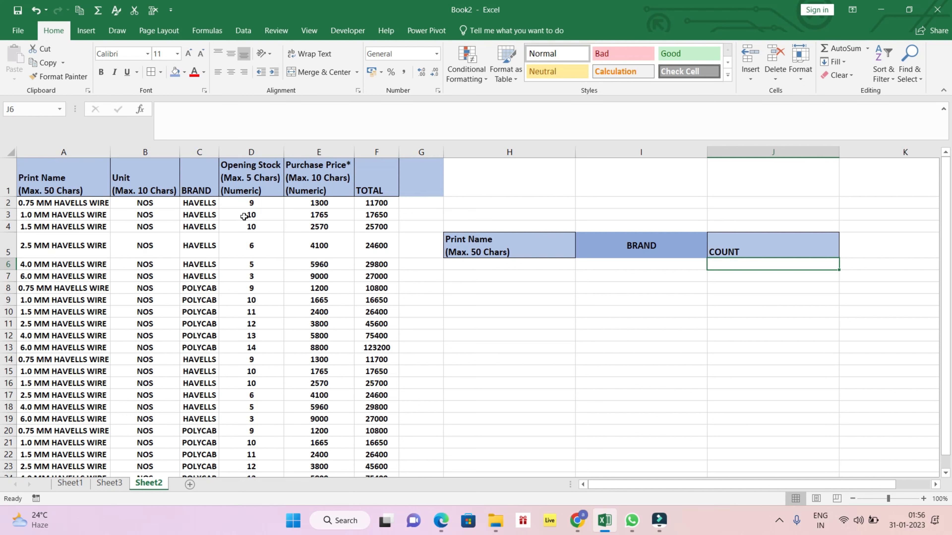
Start a DCOUNT formula in the COUNT cell J6 with A1:F25 as the database
{"action": "scroll", "coordinate": [261, 243], "scroll_direction": "down", "scroll_amount": 2}
{"action": "scroll", "coordinate": [259, 246], "scroll_direction": "up", "scroll_amount": 2}
{"action": "left_click", "coordinate": [686, 267]}
{"action": "left_click", "coordinate": [730, 266]}
{"action": "type", "text": "="}
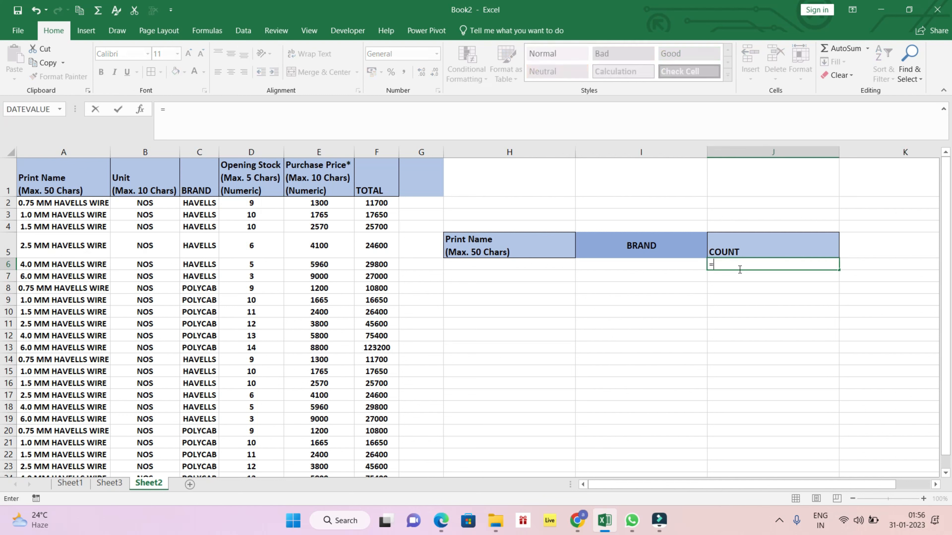
{"action": "type", "text": "DC"}
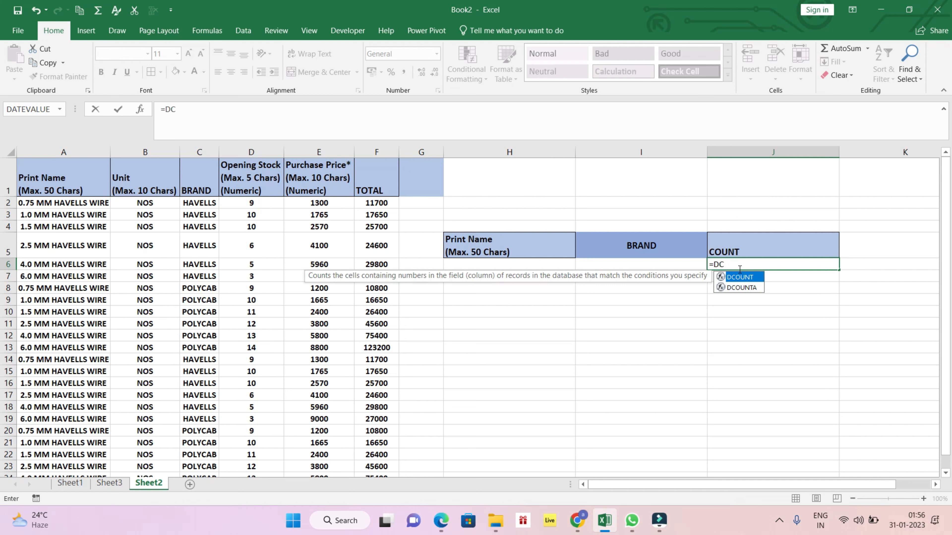
{"action": "key", "text": "Tab"}
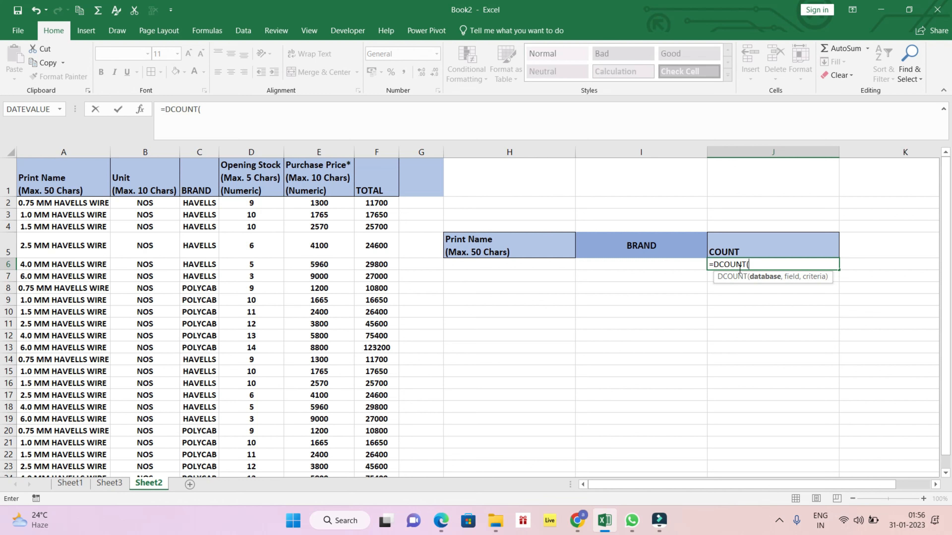
{"action": "left_click_drag", "start_coordinate": [41, 173], "coordinate": [386, 452]}
{"action": "type", "text": ","}
{"action": "scroll", "coordinate": [531, 382], "scroll_direction": "up", "scroll_amount": 1}
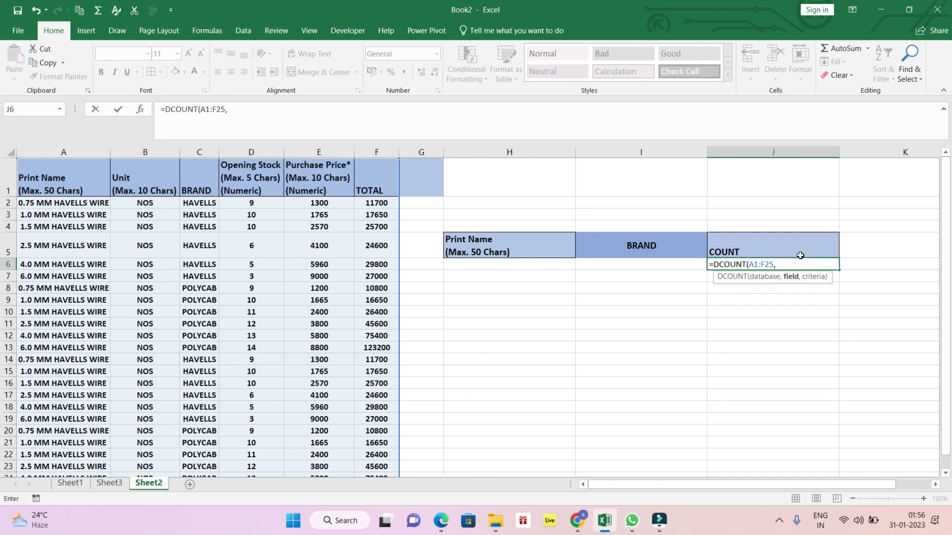
Complete the DCOUNT formula in J6 with the Opening Stock heading D1 as the field and H5:I6 as the criteria
{"action": "left_click", "coordinate": [264, 177]}
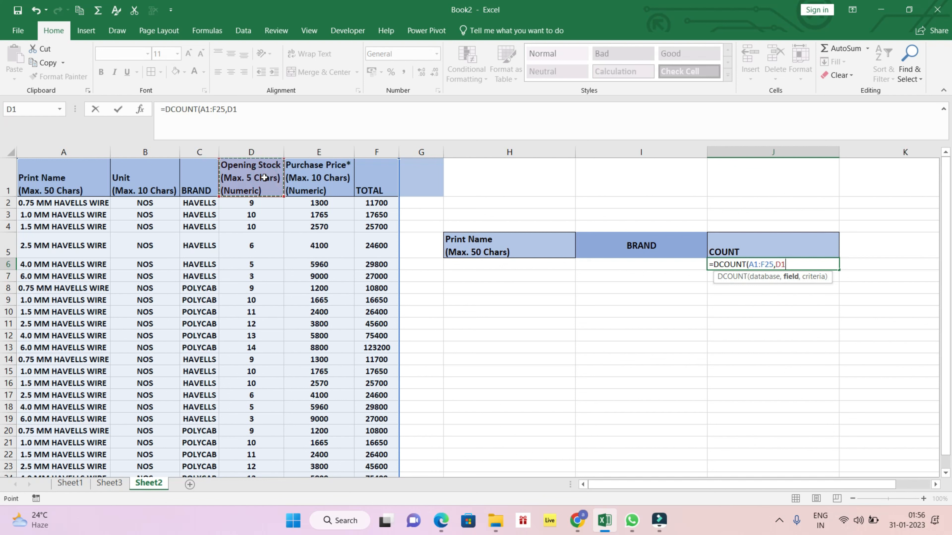
{"action": "type", "text": ","}
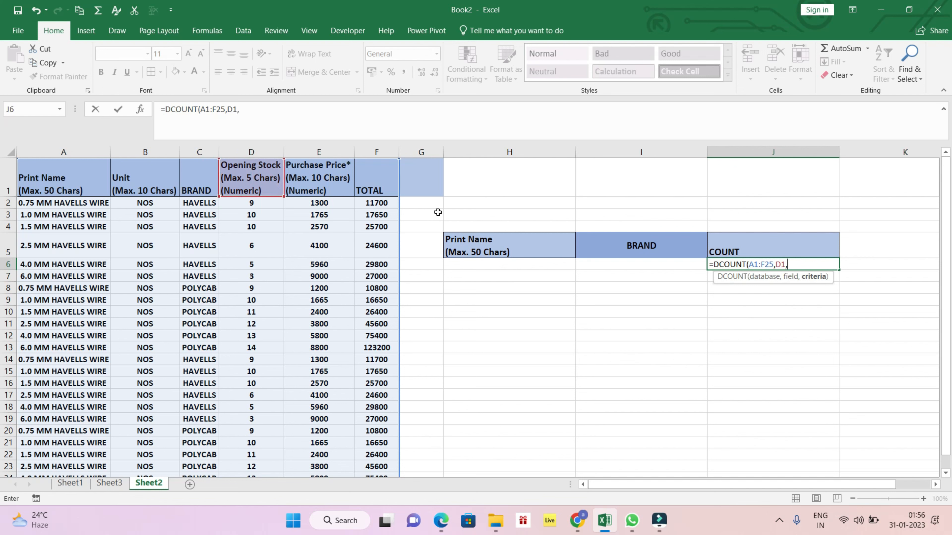
{"action": "left_click_drag", "start_coordinate": [477, 246], "coordinate": [636, 267]}
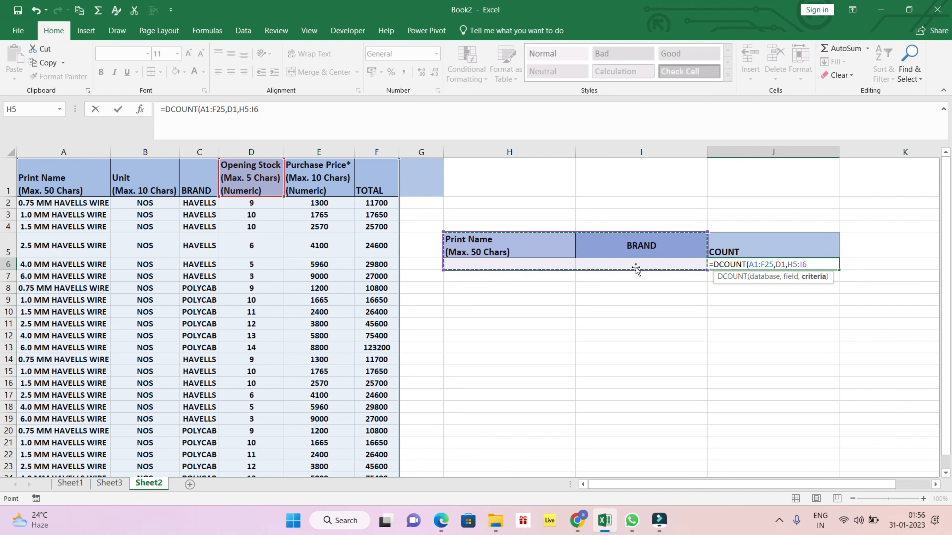
{"action": "type", "text": ")"}
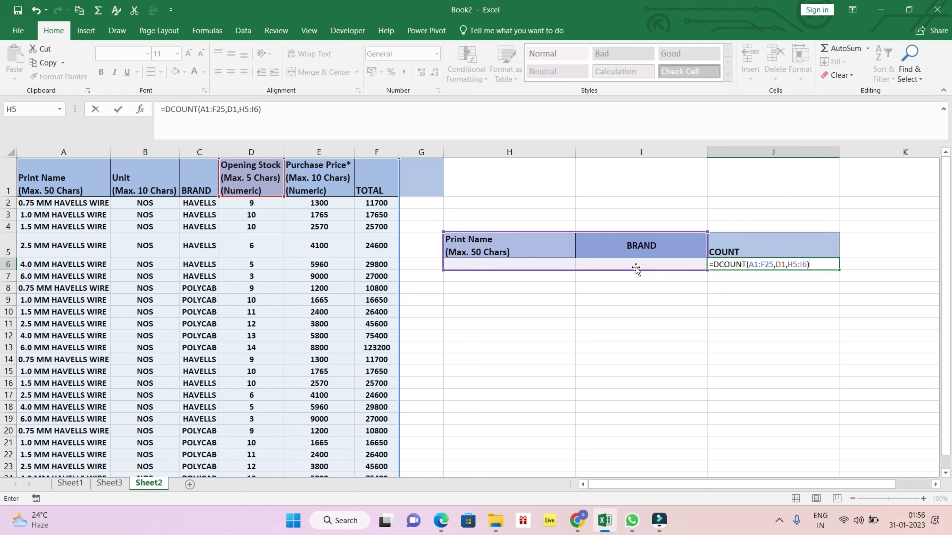
{"action": "key", "text": "Return"}
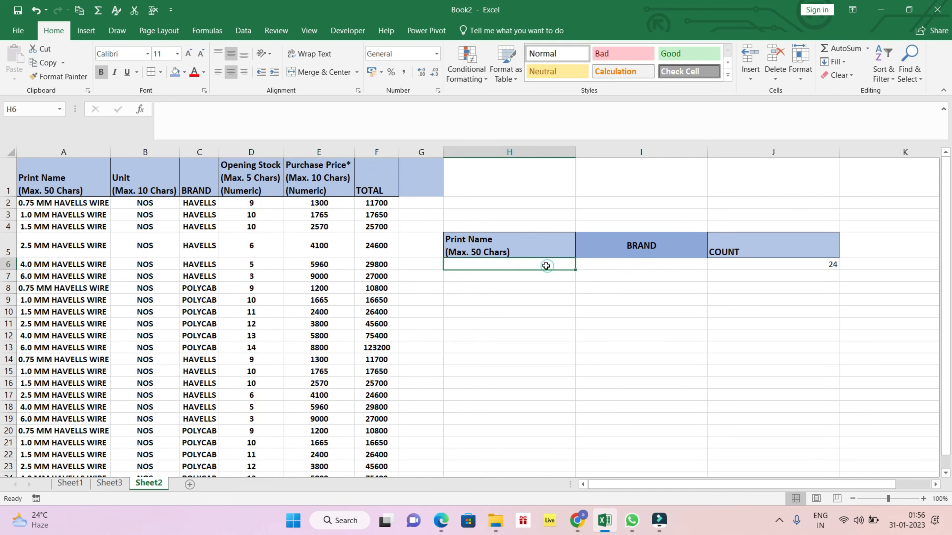
Select the Opening Stock values in D2:D25 to check how many entries there are
{"action": "left_click_drag", "start_coordinate": [252, 202], "coordinate": [249, 429]}
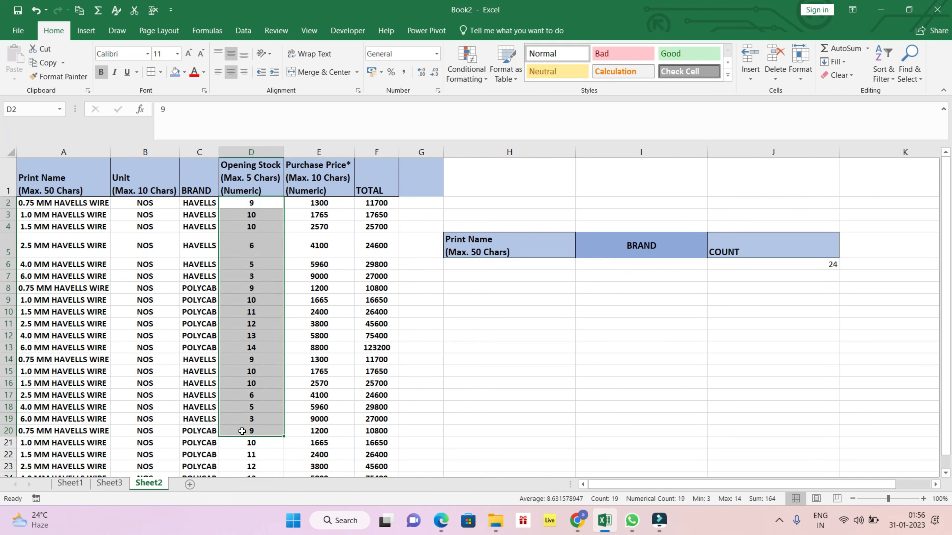
{"action": "scroll", "coordinate": [208, 316], "scroll_direction": "down", "scroll_amount": 2}
{"action": "scroll", "coordinate": [207, 316], "scroll_direction": "up", "scroll_amount": 2}
{"action": "left_click_drag", "start_coordinate": [252, 205], "coordinate": [248, 486]}
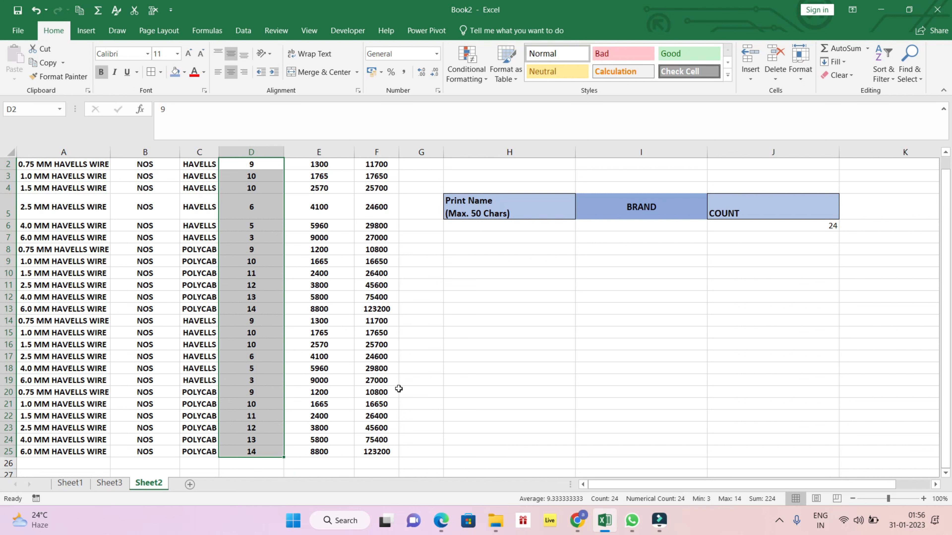
{"action": "scroll", "coordinate": [267, 287], "scroll_direction": "up", "scroll_amount": 1}
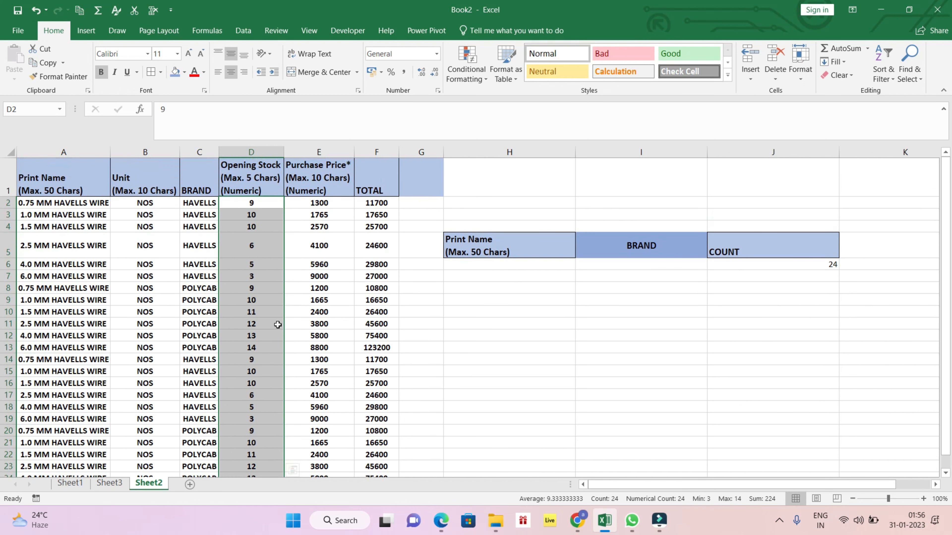
Set the criteria to HAVELLS in I6 and 0.75 MM HAVELLS WIRE in H6, copied from C5 and A2
{"action": "left_click", "coordinate": [60, 213]}
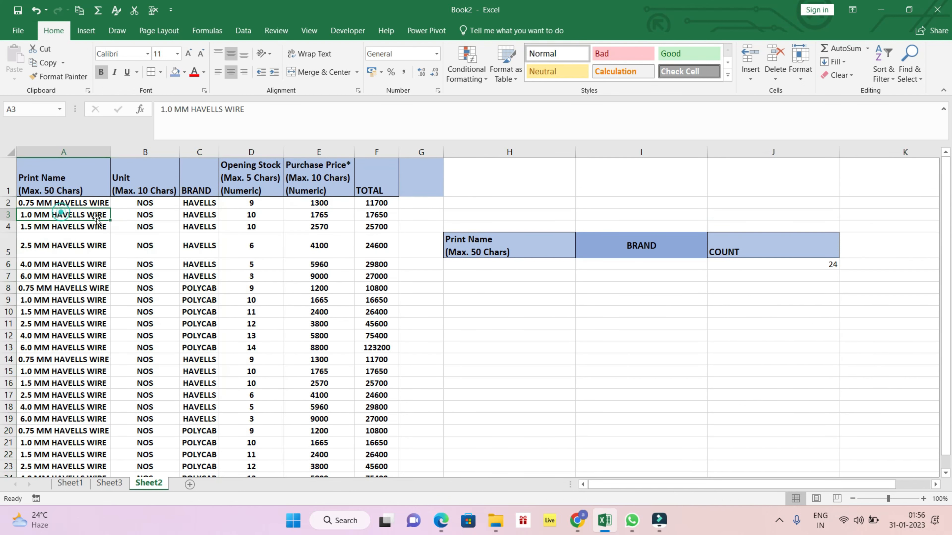
{"action": "left_click", "coordinate": [624, 268]}
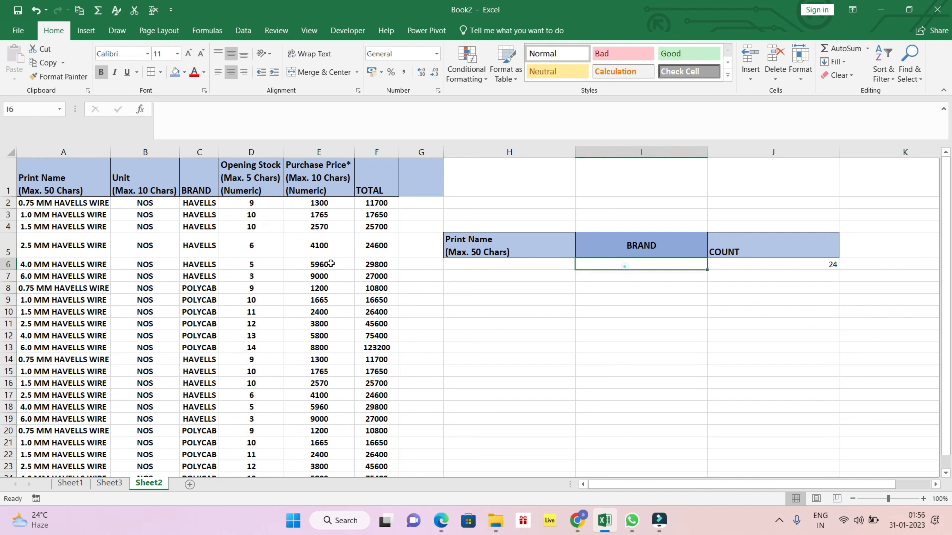
{"action": "left_click", "coordinate": [190, 254]}
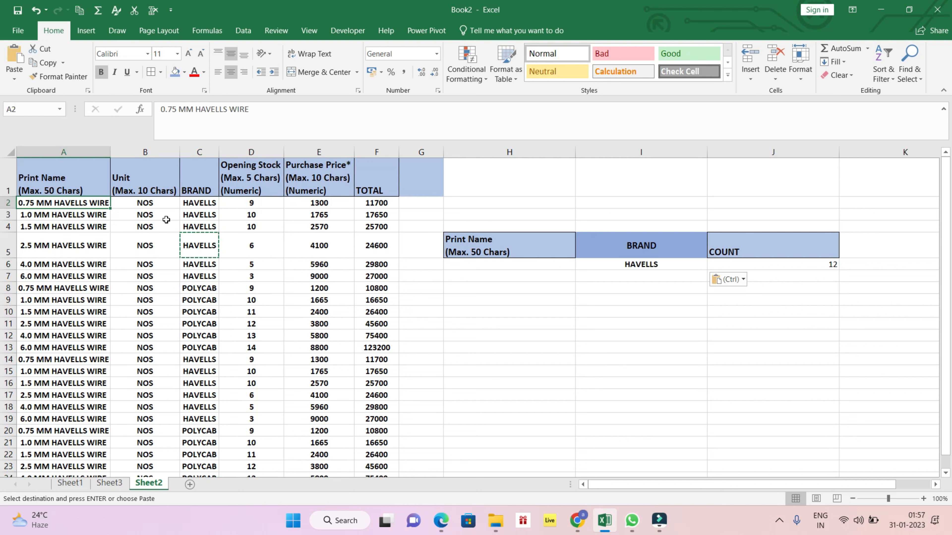
{"action": "key", "text": "ctrl+c"}
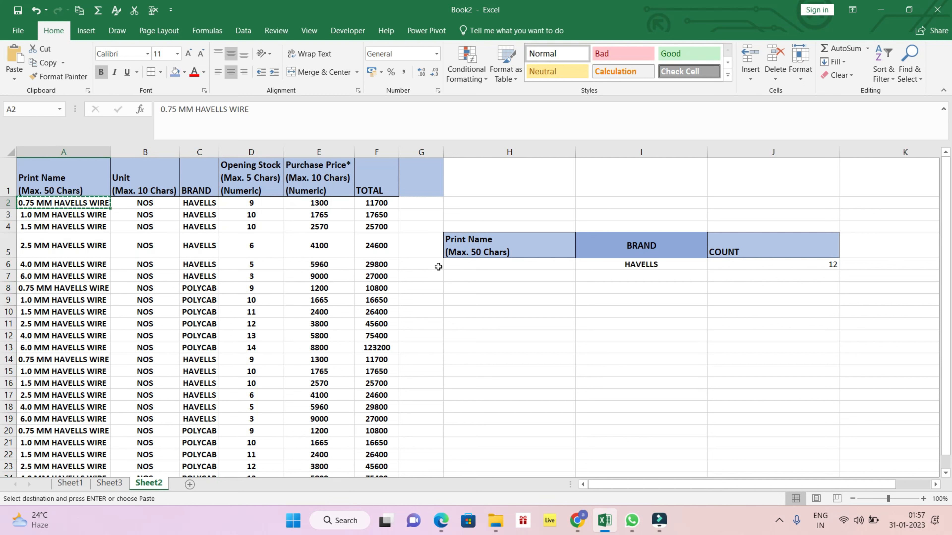
{"action": "left_click", "coordinate": [456, 266]}
{"action": "key", "text": "ctrl+v"}
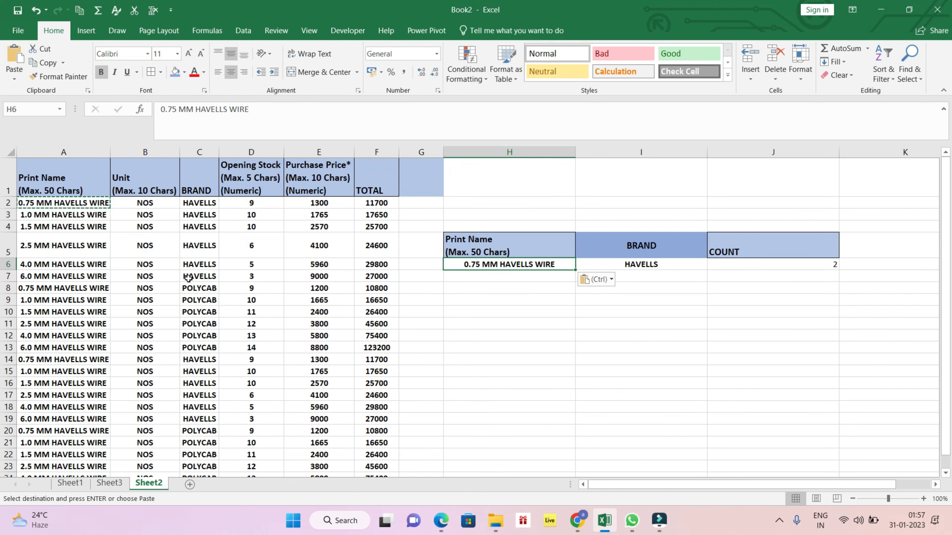
Replace the BRAND criterion in I6 with POLYCAB copied from C9
{"action": "left_click", "coordinate": [187, 383]}
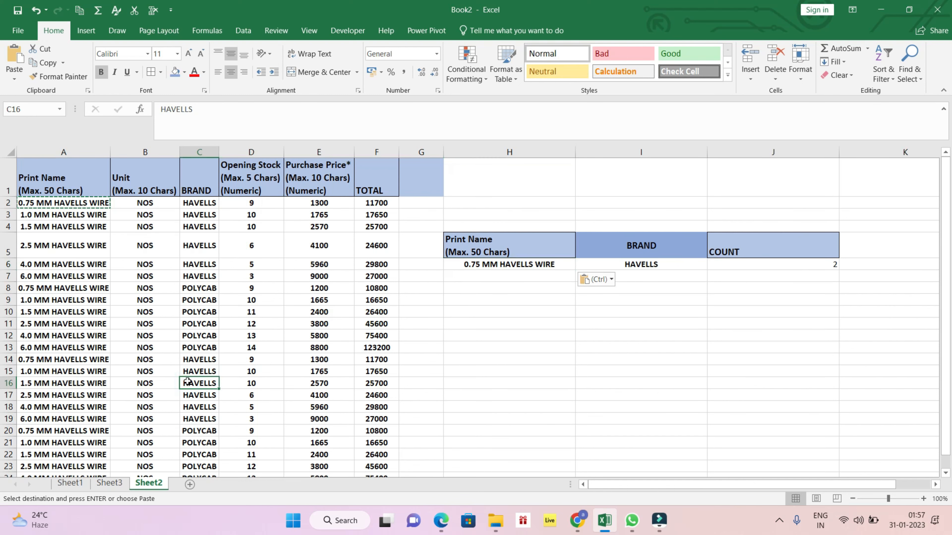
{"action": "scroll", "coordinate": [186, 377], "scroll_direction": "down", "scroll_amount": 2}
{"action": "scroll", "coordinate": [170, 336], "scroll_direction": "up", "scroll_amount": 2}
{"action": "left_click", "coordinate": [208, 302]}
{"action": "key", "text": "ctrl+c"}
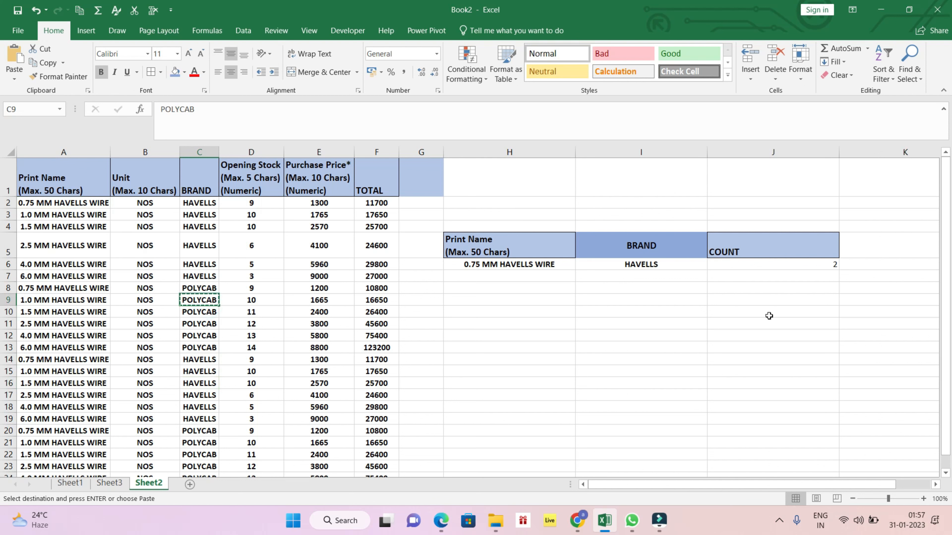
{"action": "left_click", "coordinate": [690, 265]}
{"action": "key", "text": "ctrl+v"}
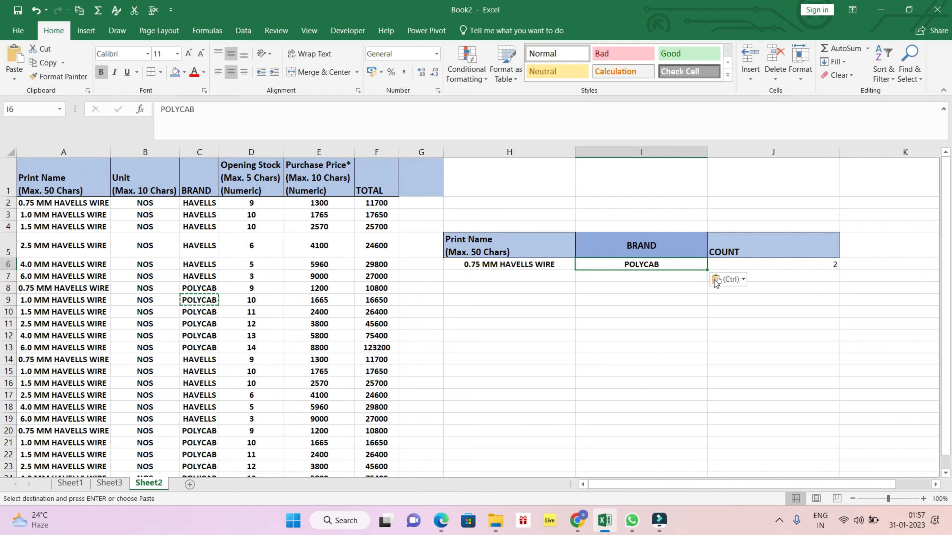
{"action": "left_click", "coordinate": [661, 299]}
{"action": "left_click", "coordinate": [663, 263]}
{"action": "left_click", "coordinate": [510, 268]}
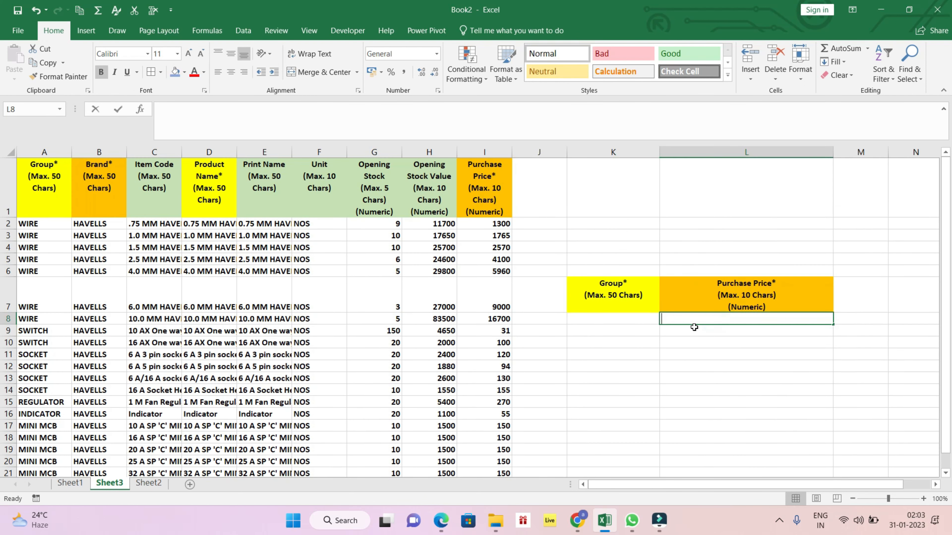
Start a DMAX formula in the Purchase Price cell L8 on Sheet3 with A1:I21 as the database
{"action": "type", "text": "="}
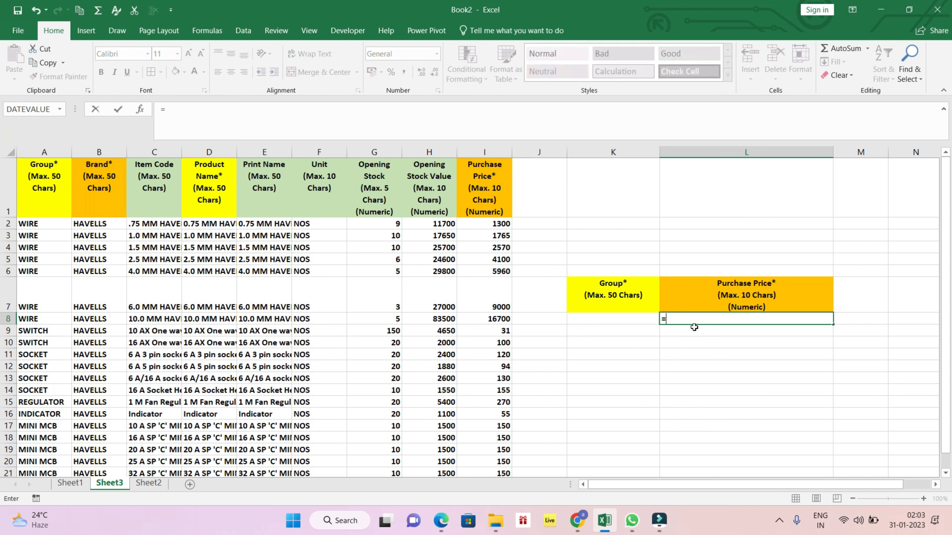
{"action": "type", "text": "DMAX"}
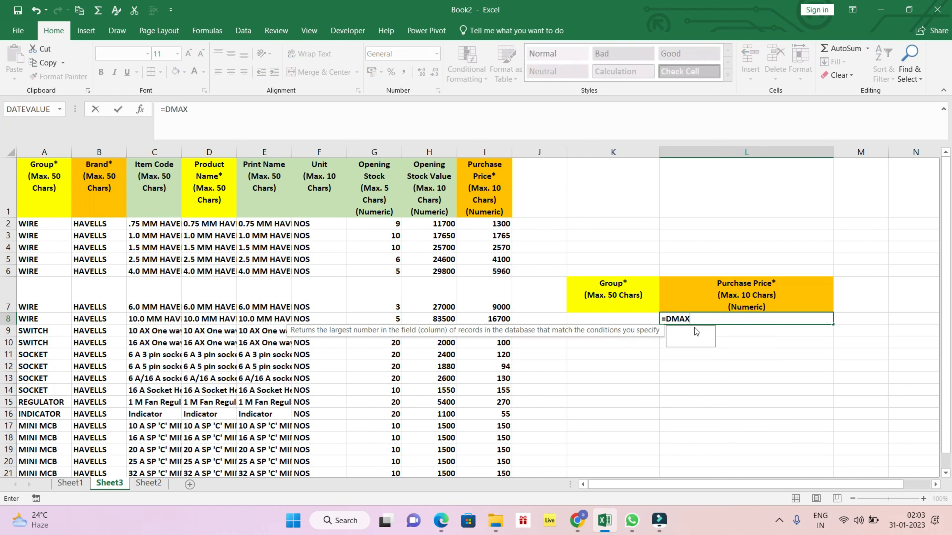
{"action": "double_click", "coordinate": [695, 332]}
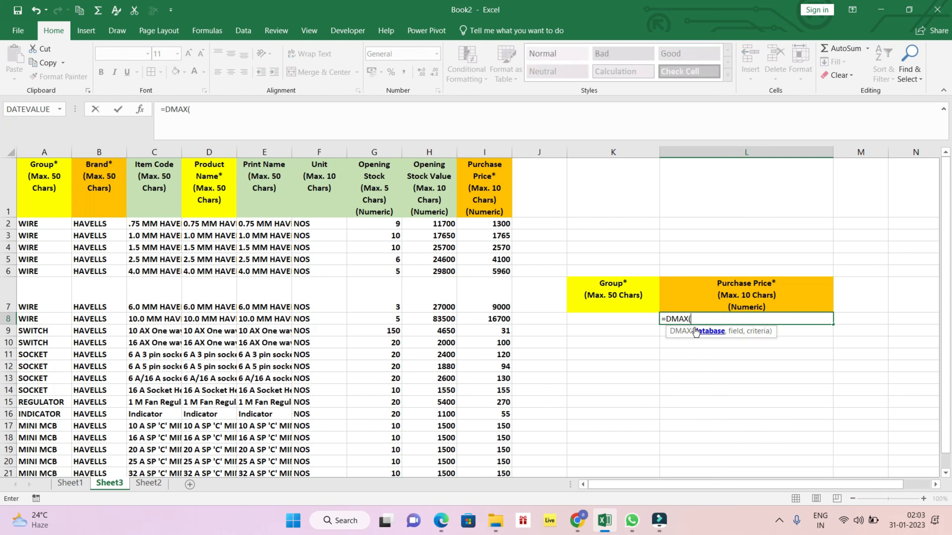
{"action": "left_click_drag", "start_coordinate": [38, 187], "coordinate": [507, 419]}
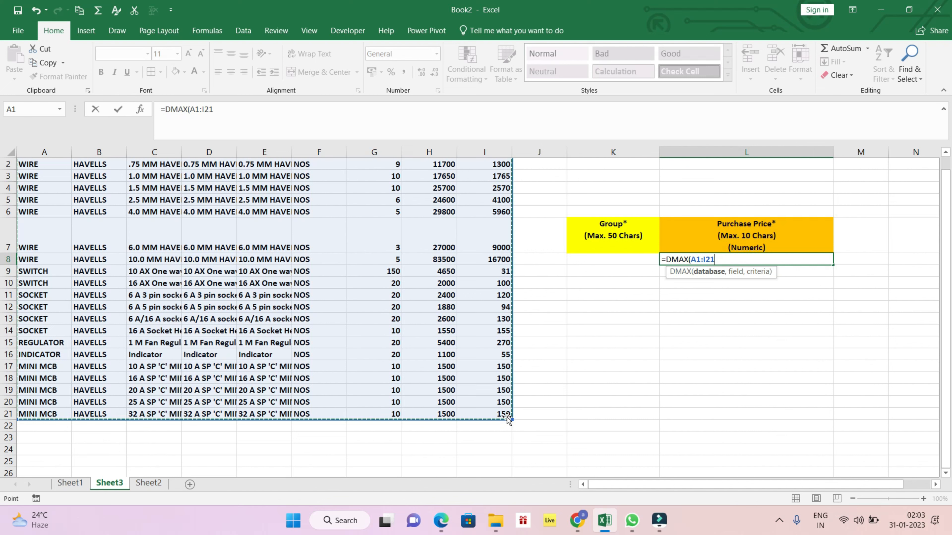
{"action": "type", "text": ","}
{"action": "scroll", "coordinate": [487, 375], "scroll_direction": "up", "scroll_amount": 2}
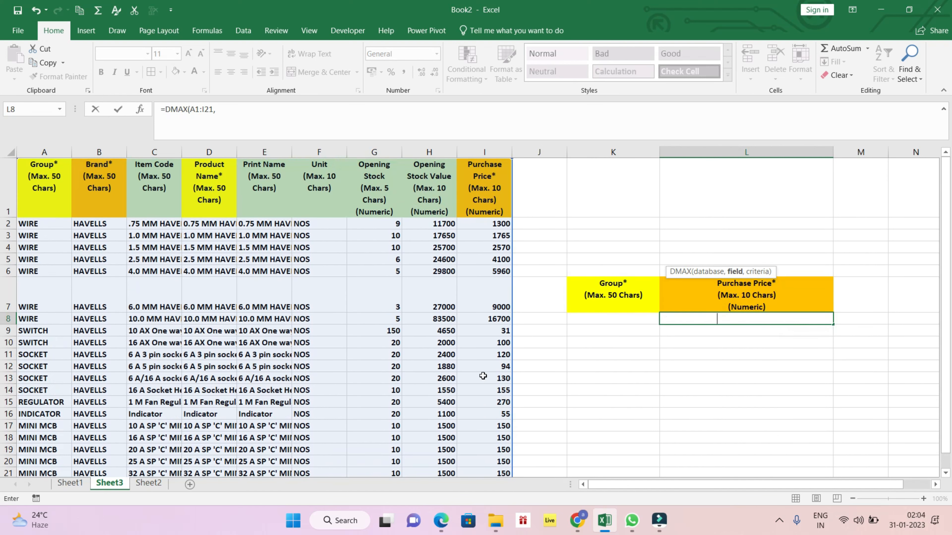
Complete the DMAX formula in L8 with the Purchase Price header I1 as the field and K7:K8 as the criteria
{"action": "left_click", "coordinate": [486, 191]}
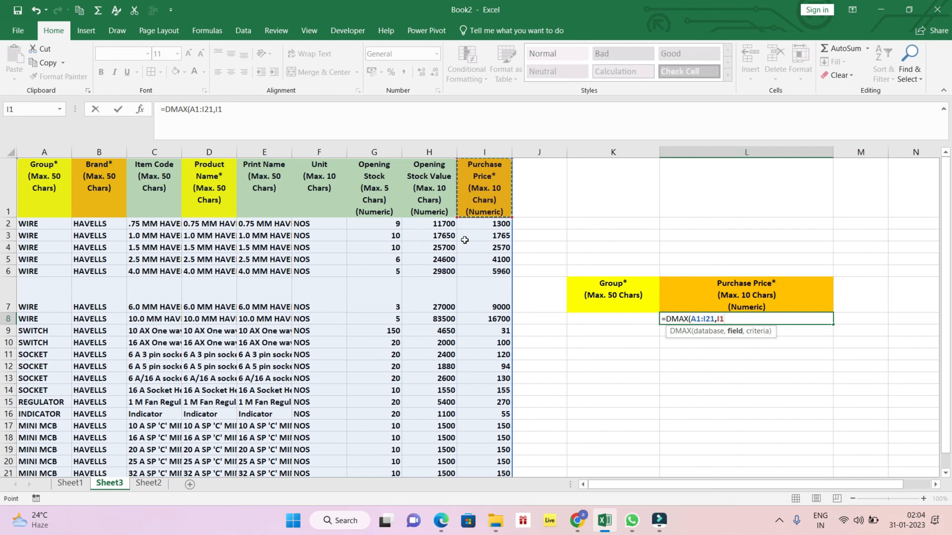
{"action": "type", "text": ","}
{"action": "left_click_drag", "start_coordinate": [609, 295], "coordinate": [610, 318]}
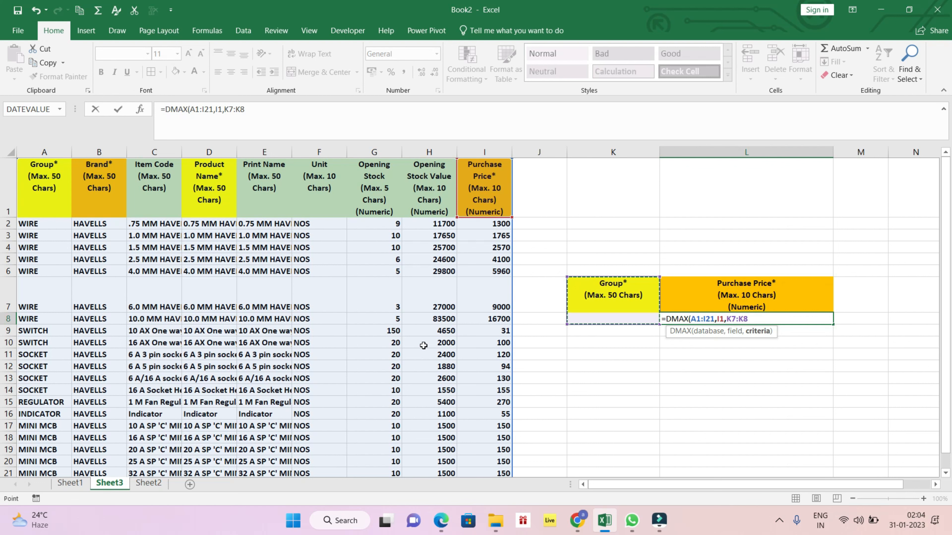
{"action": "type", "text": ")"}
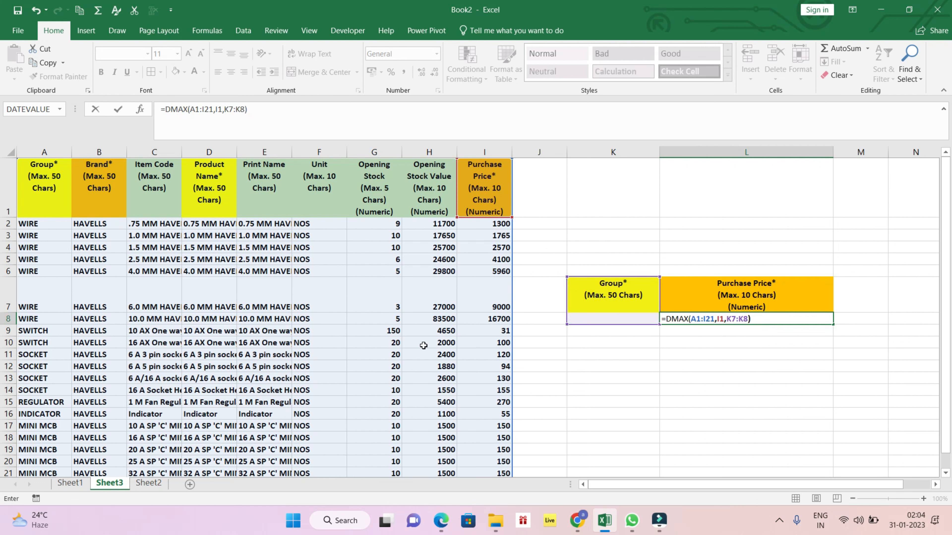
{"action": "key", "text": "Return"}
Set the Group criterion in K8 to SWITCH, copied from A10
{"action": "left_click", "coordinate": [636, 317]}
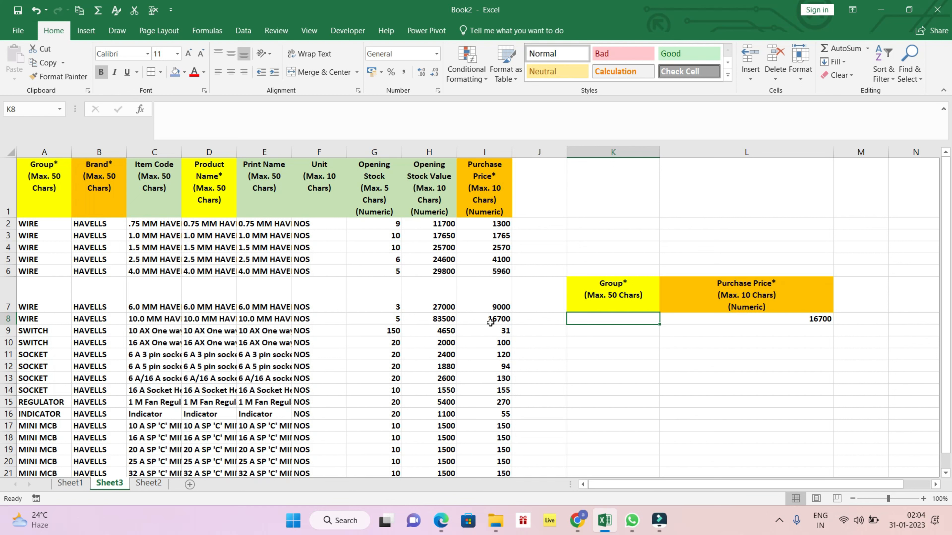
{"action": "left_click", "coordinate": [35, 338]}
{"action": "key", "text": "ctrl+c"}
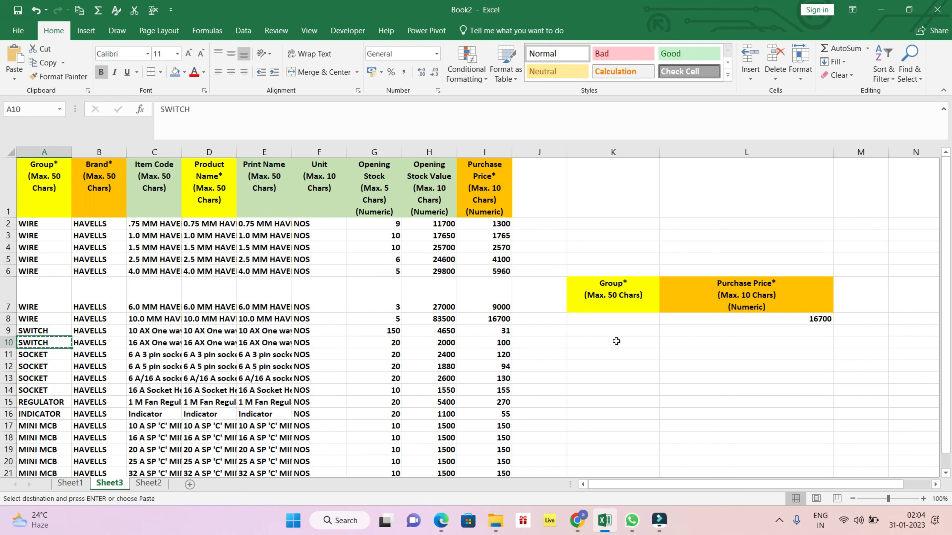
{"action": "left_click", "coordinate": [627, 318]}
{"action": "key", "text": "ctrl+v"}
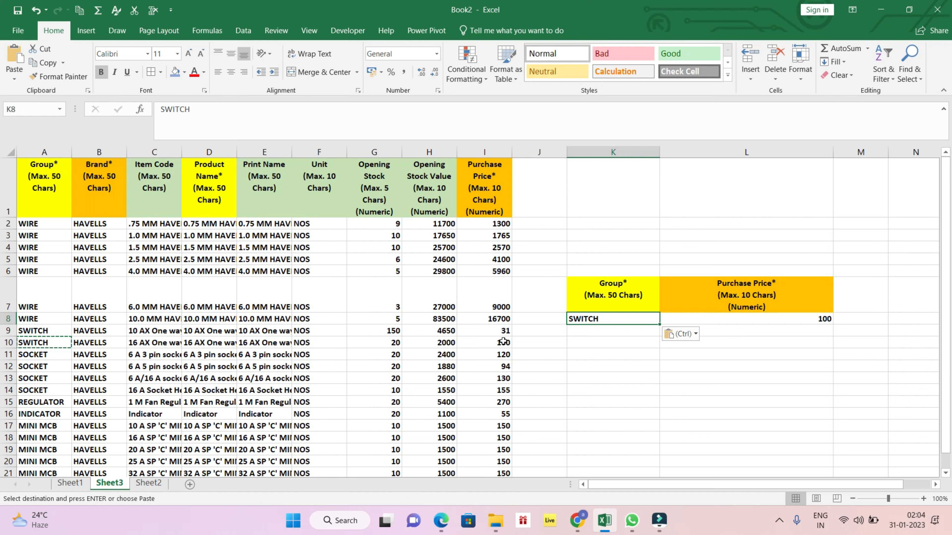
Replace the Group criterion in K8 with WIRE copied from A6 and compare the result with the purchase price in I8
{"action": "left_click", "coordinate": [56, 274]}
{"action": "key", "text": "ctrl+c"}
{"action": "left_click", "coordinate": [650, 325]}
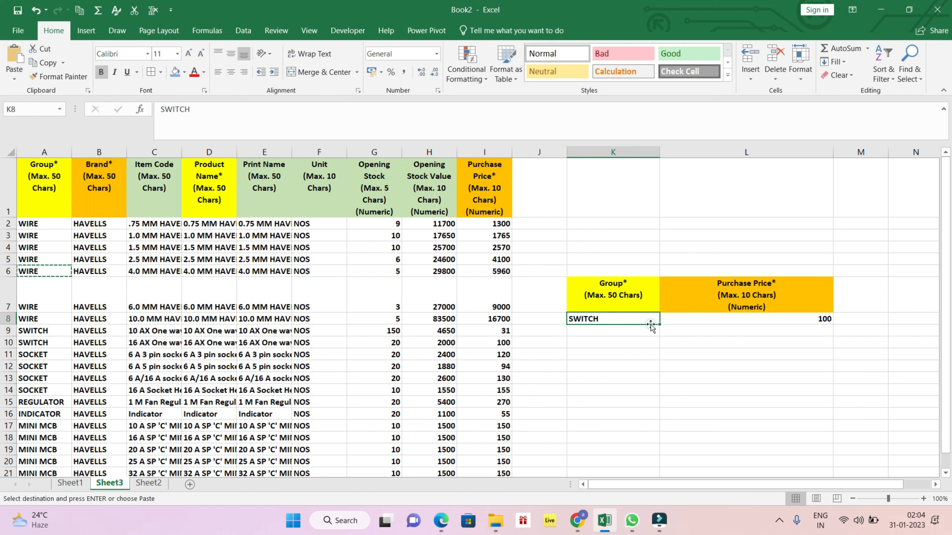
{"action": "key", "text": "ctrl+v"}
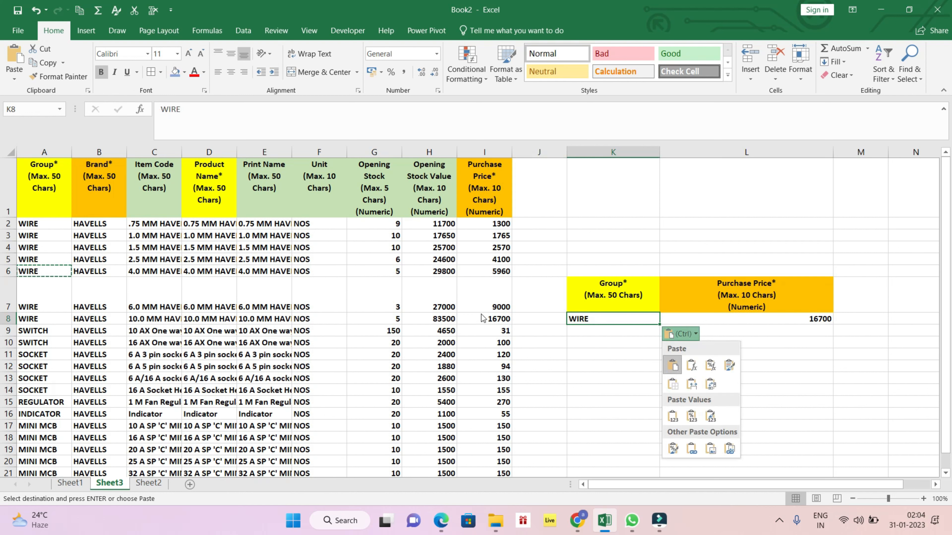
{"action": "left_click", "coordinate": [506, 321]}
{"action": "left_click", "coordinate": [506, 321]}
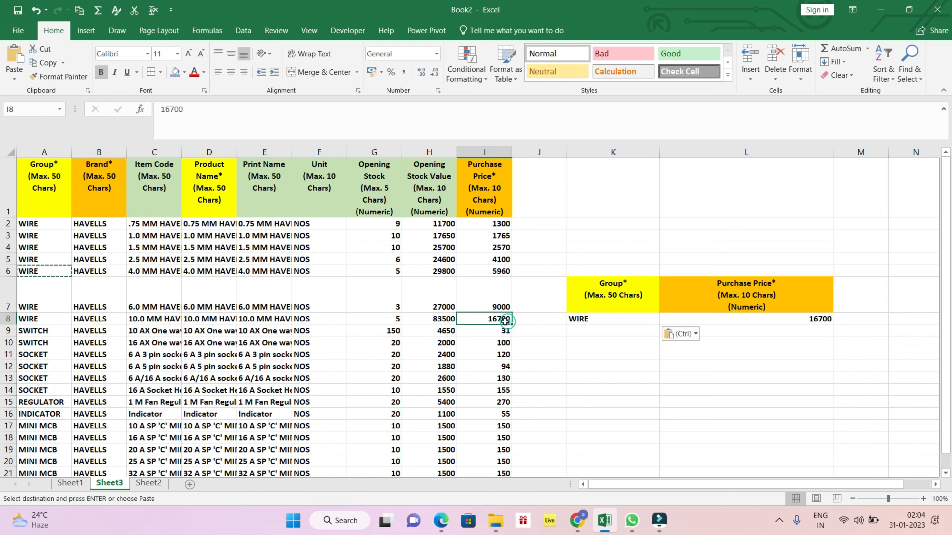
Replace the Group criterion in K8 with MINI MCB copied from A21
{"action": "scroll", "coordinate": [45, 386], "scroll_direction": "down", "scroll_amount": 1}
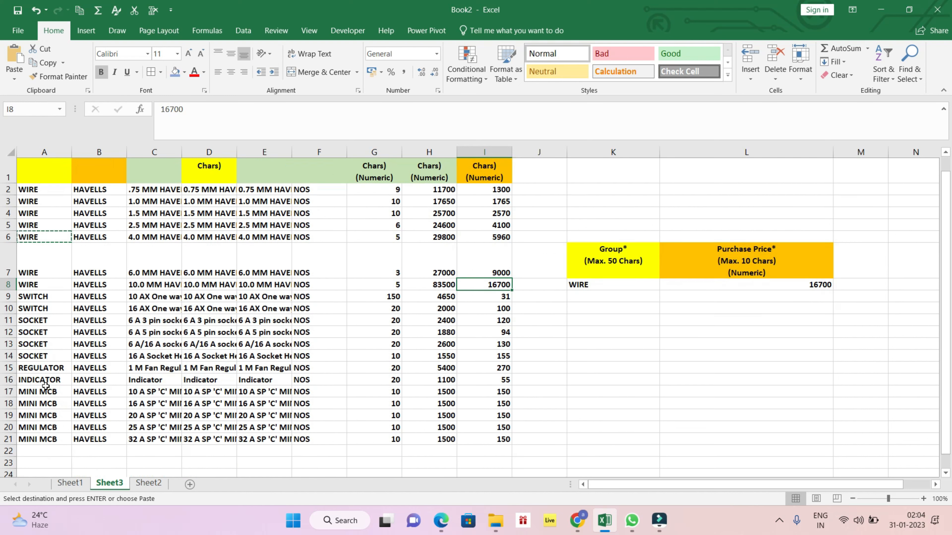
{"action": "scroll", "coordinate": [45, 386], "scroll_direction": "down", "scroll_amount": 1}
{"action": "left_click", "coordinate": [45, 389]}
{"action": "key", "text": "ctrl+c"}
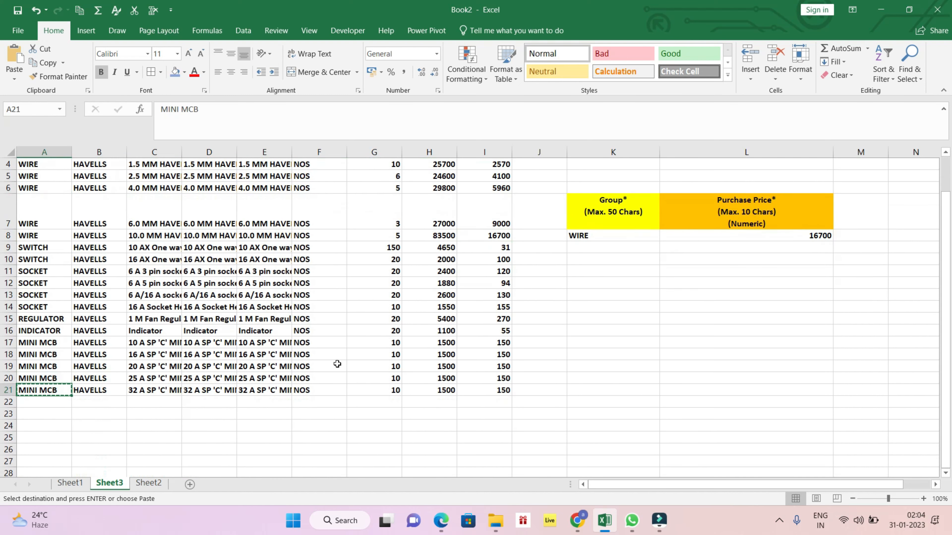
{"action": "left_click", "coordinate": [613, 237]}
{"action": "key", "text": "ctrl+v"}
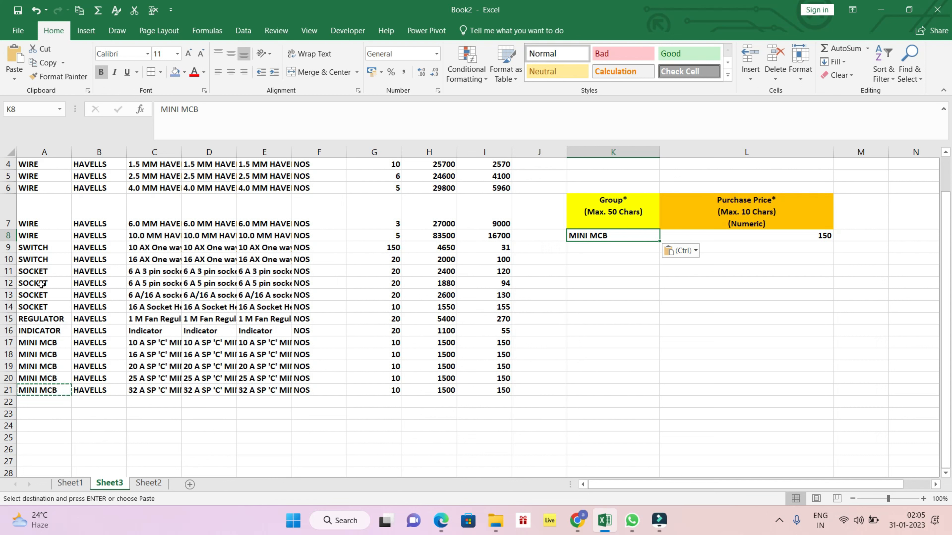
Replace the Group criterion in K8 with SOCKET copied from A13 and compare the result with the purchase price in I14
{"action": "left_click", "coordinate": [39, 295]}
{"action": "key", "text": "ctrl+c"}
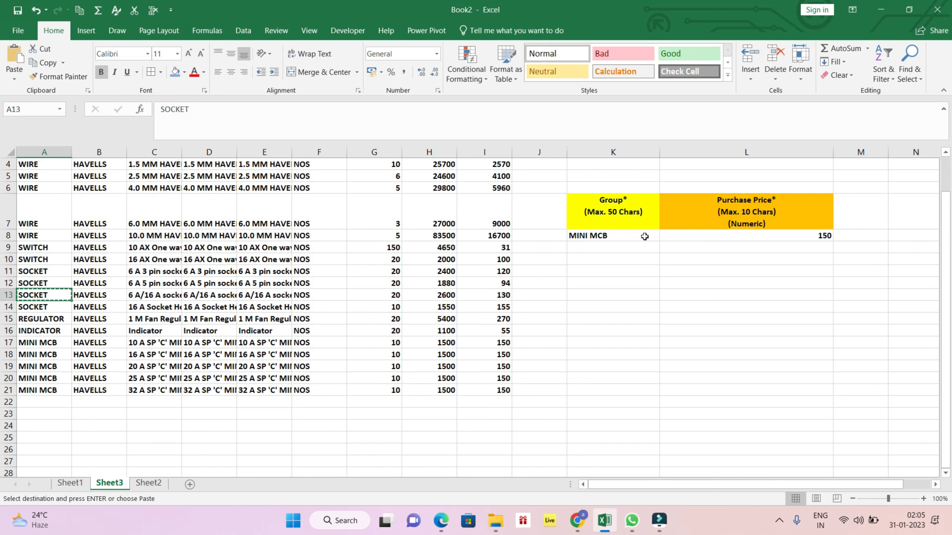
{"action": "left_click", "coordinate": [644, 236]}
{"action": "key", "text": "ctrl+v"}
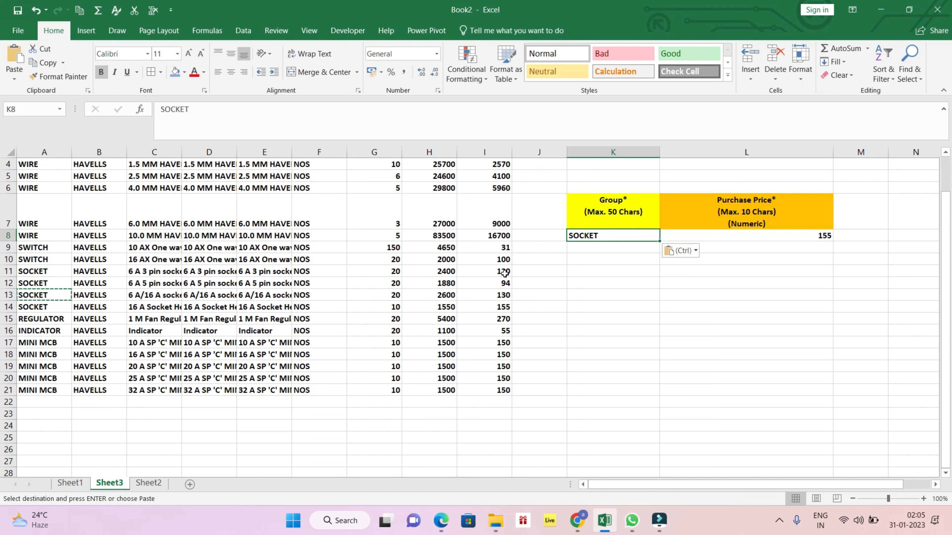
{"action": "left_click", "coordinate": [504, 306]}
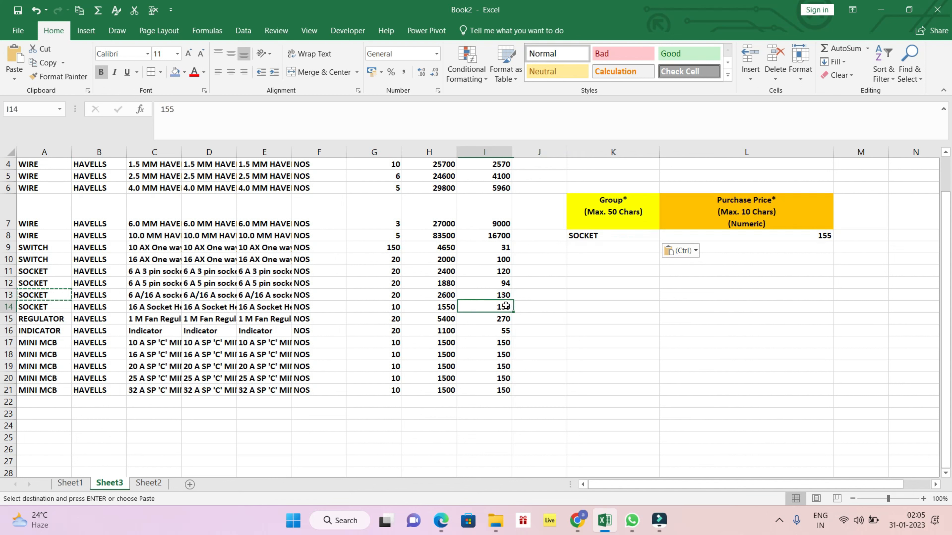
Replace the formula in L8 by starting a DMIN formula with A1:I21 as the database
{"action": "left_click", "coordinate": [775, 235]}
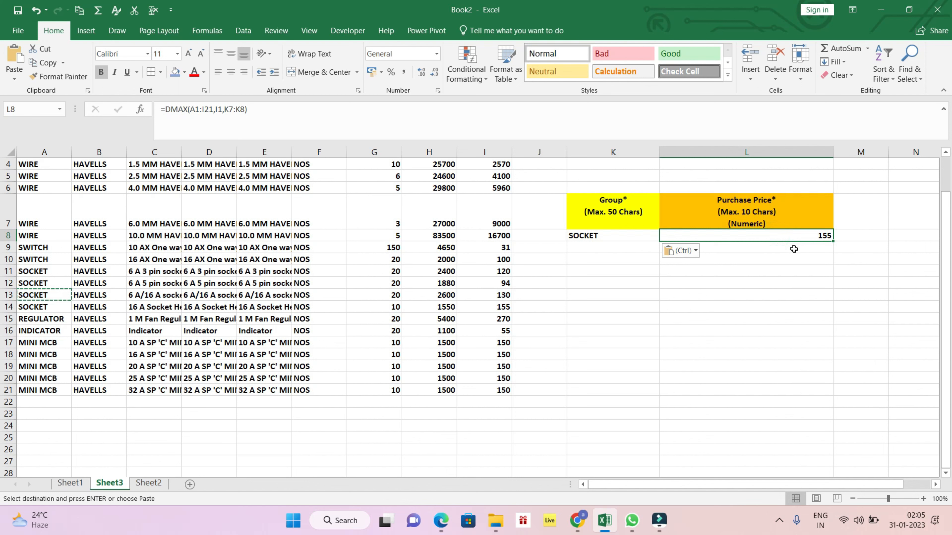
{"action": "type", "text": "="}
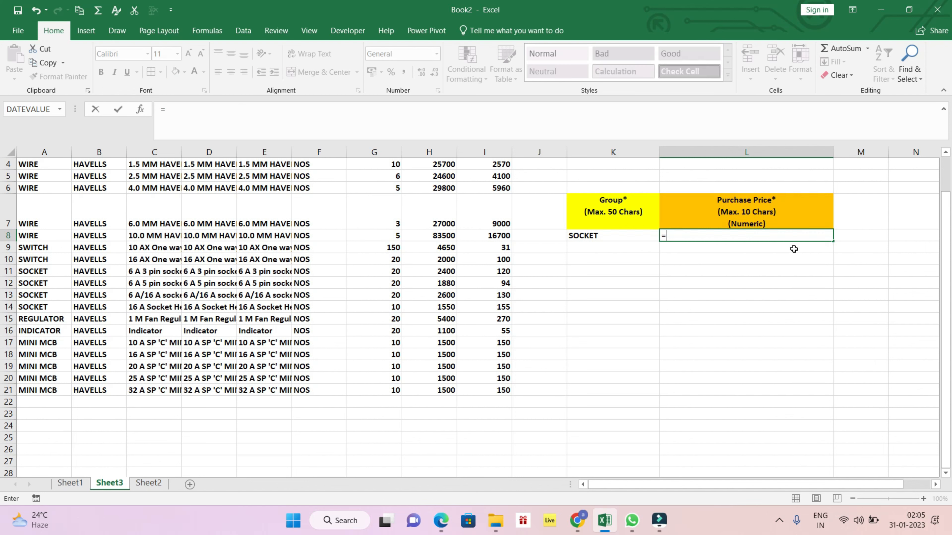
{"action": "type", "text": "DMI"}
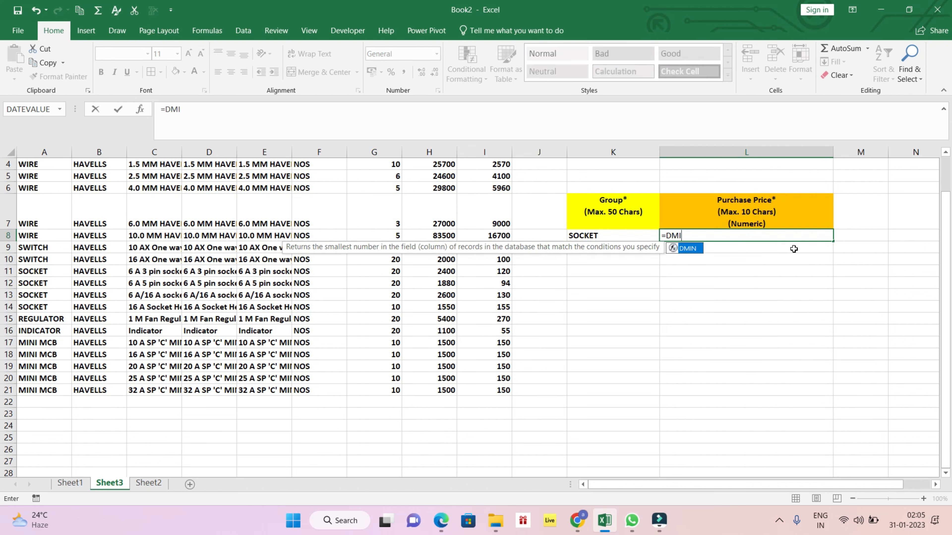
{"action": "key", "text": "Tab"}
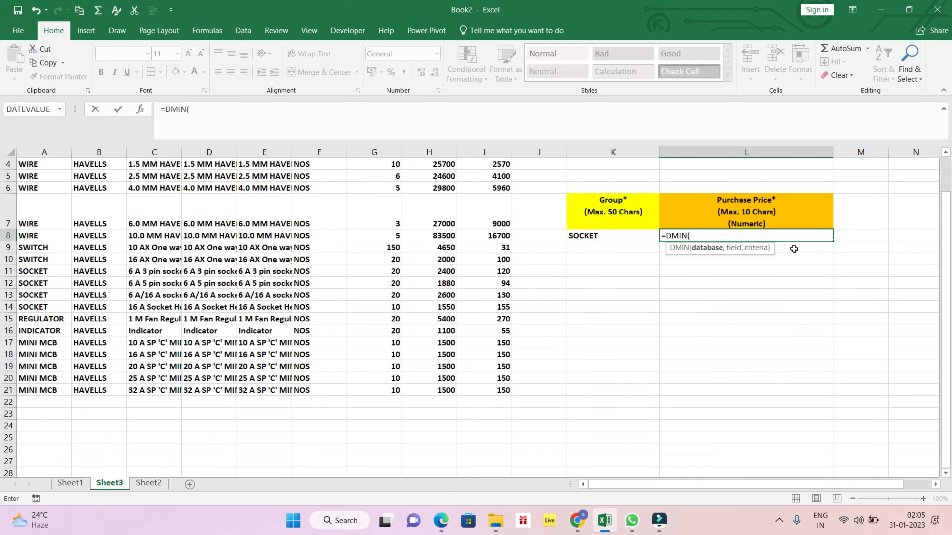
{"action": "scroll", "coordinate": [428, 317], "scroll_direction": "up", "scroll_amount": 1}
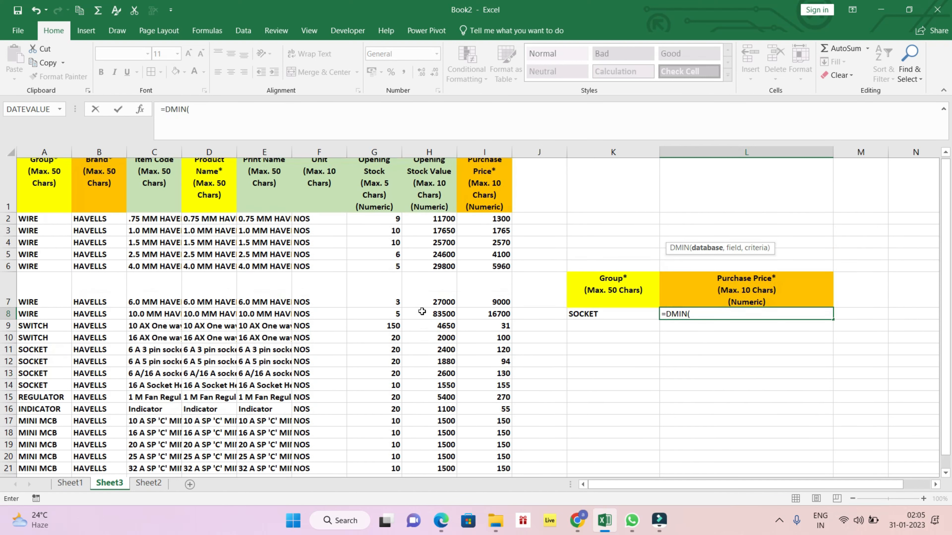
{"action": "left_click_drag", "start_coordinate": [44, 176], "coordinate": [501, 406]}
{"action": "type", "text": ","}
Complete the DMIN formula with field I1 and criteria K7:K8, and compare its result with the purchase price in I12
{"action": "left_click", "coordinate": [484, 182]}
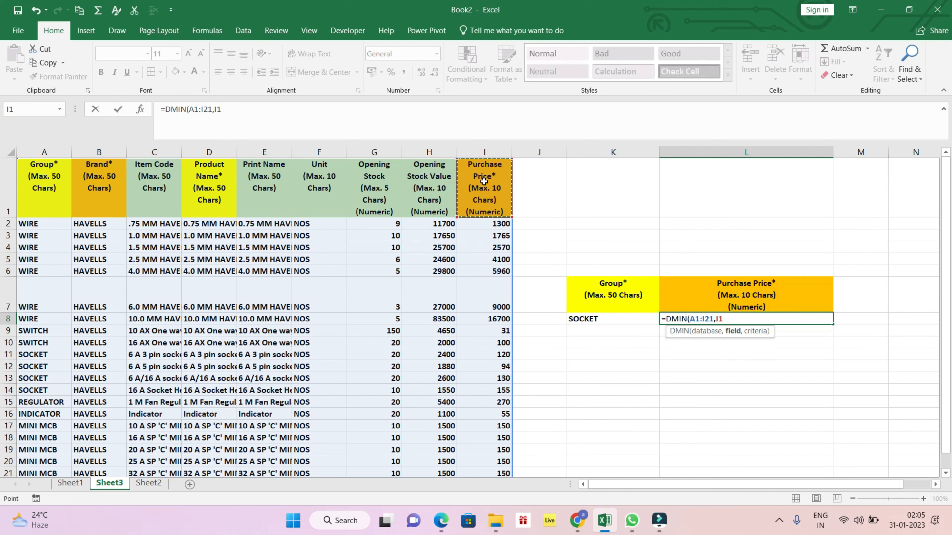
{"action": "type", "text": ","}
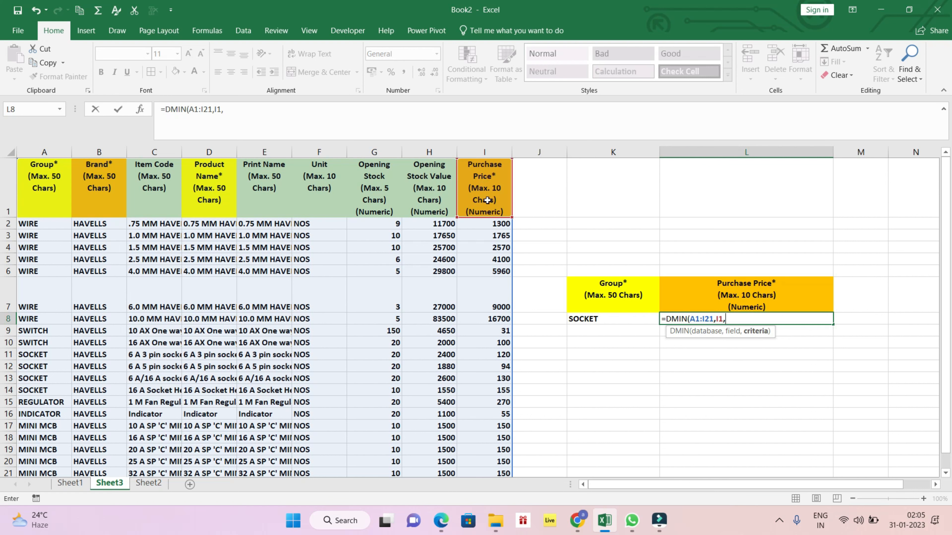
{"action": "left_click_drag", "start_coordinate": [619, 304], "coordinate": [620, 320]}
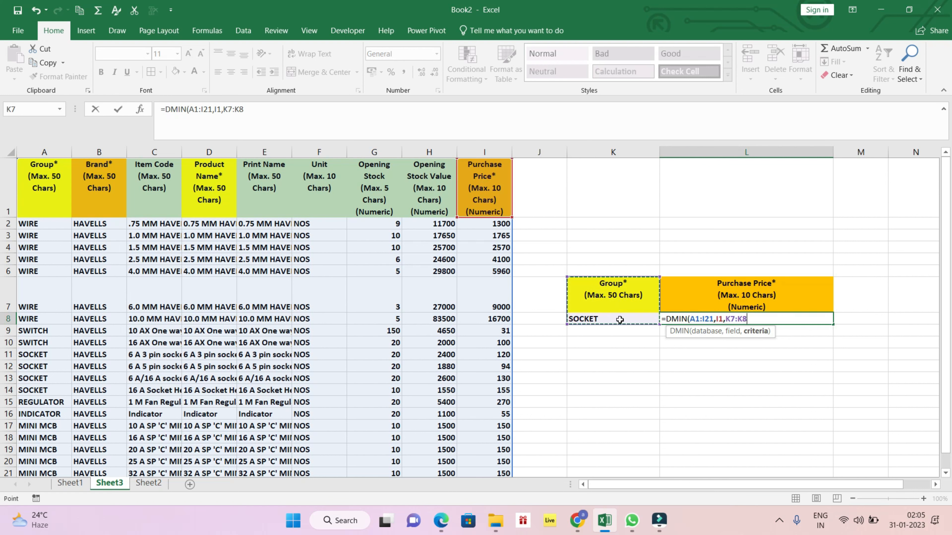
{"action": "type", "text": ")"}
{"action": "key", "text": "Return"}
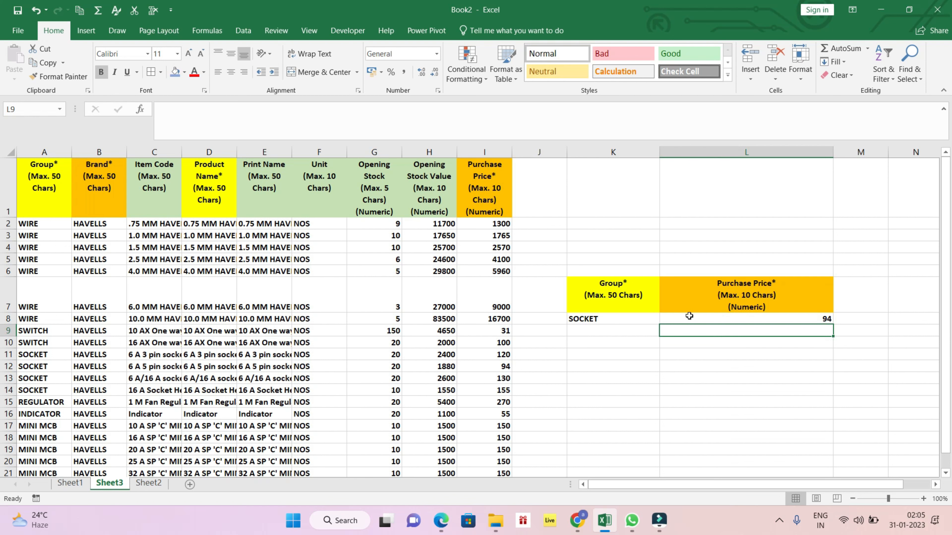
{"action": "left_click", "coordinate": [509, 367]}
Set the Group criterion for the DMIN formula to WIRE by copying A6 into K8
{"action": "left_click", "coordinate": [43, 273]}
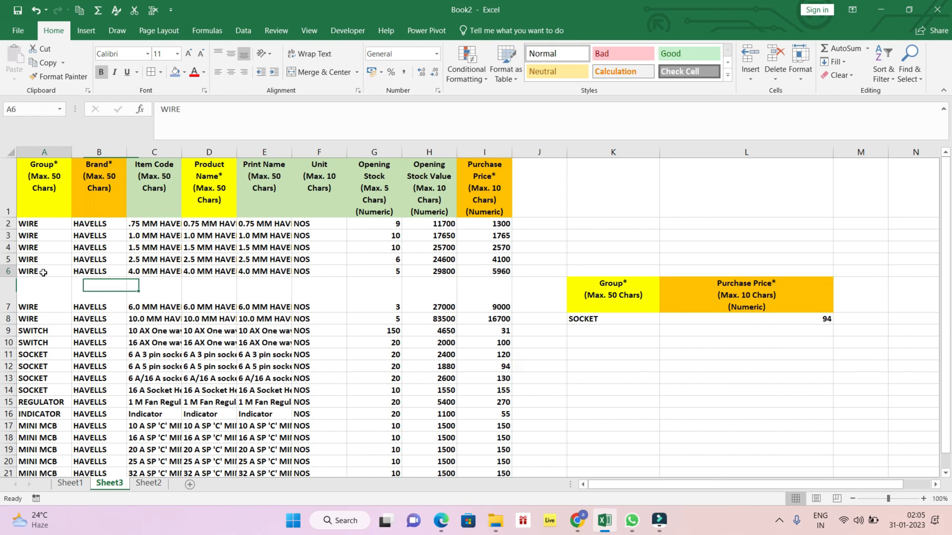
{"action": "key", "text": "ctrl+c"}
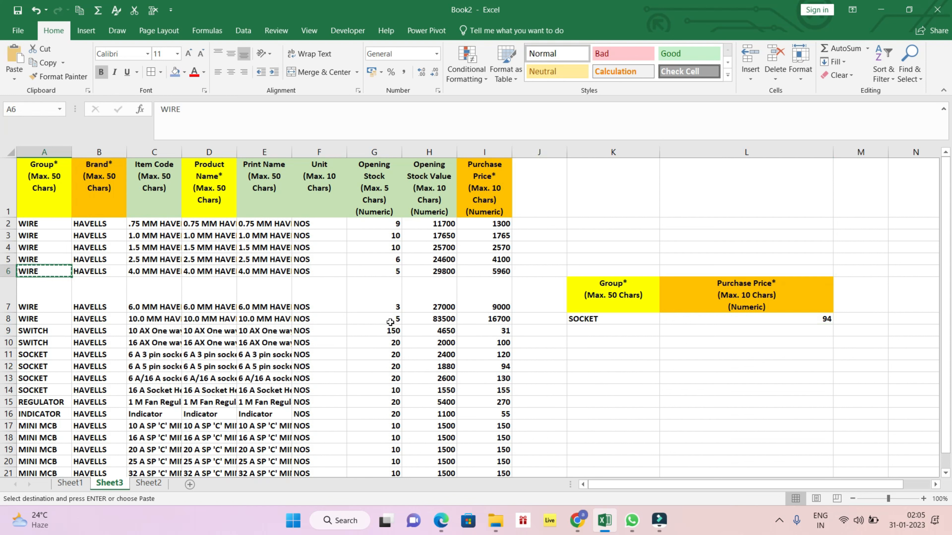
{"action": "left_click", "coordinate": [637, 315]}
{"action": "key", "text": "ctrl+v"}
{"action": "left_click", "coordinate": [827, 333]}
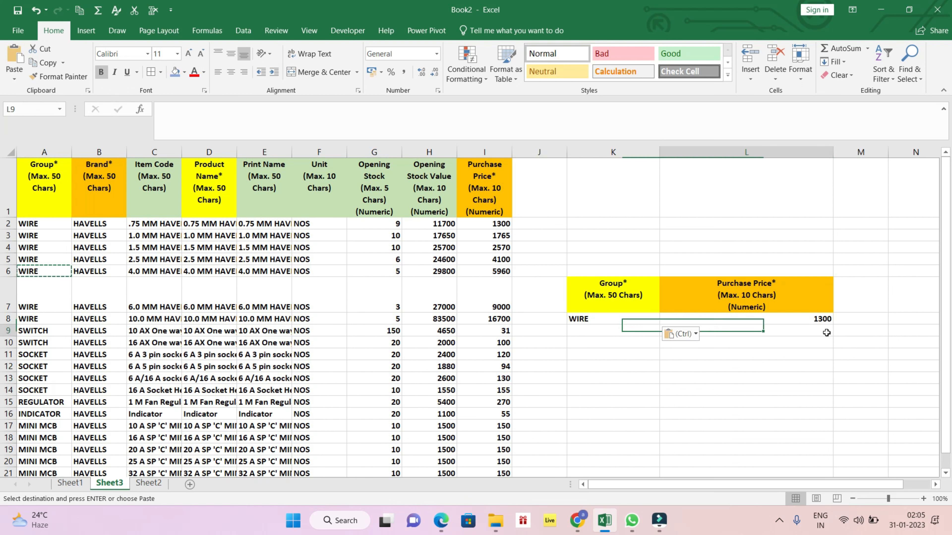